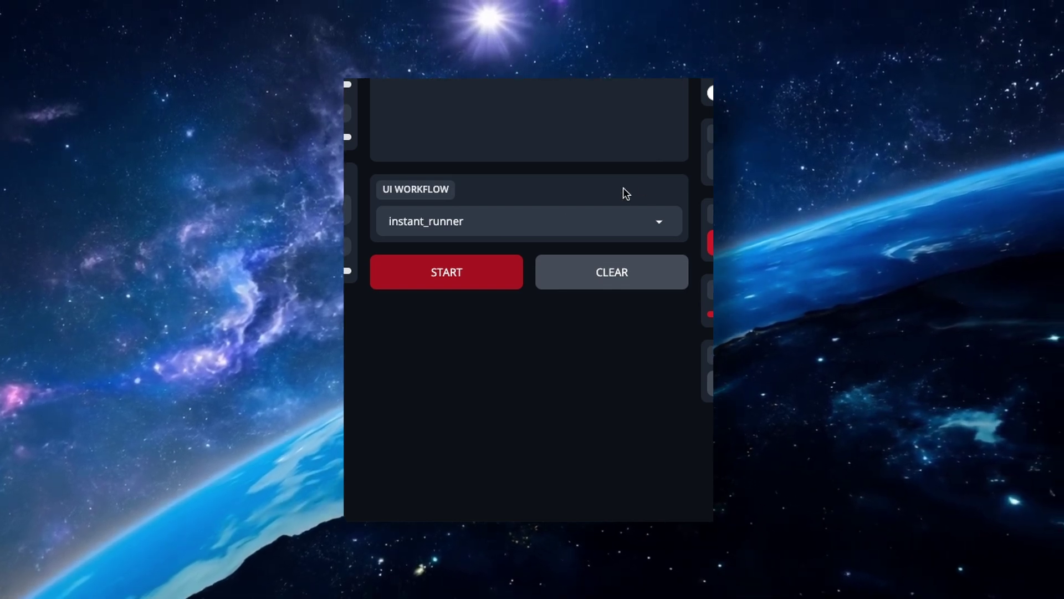
Display the UI WORKFLOW options instant_runner, job_runner and job_manager, leaving instant_runner selected
left_click(527, 220)
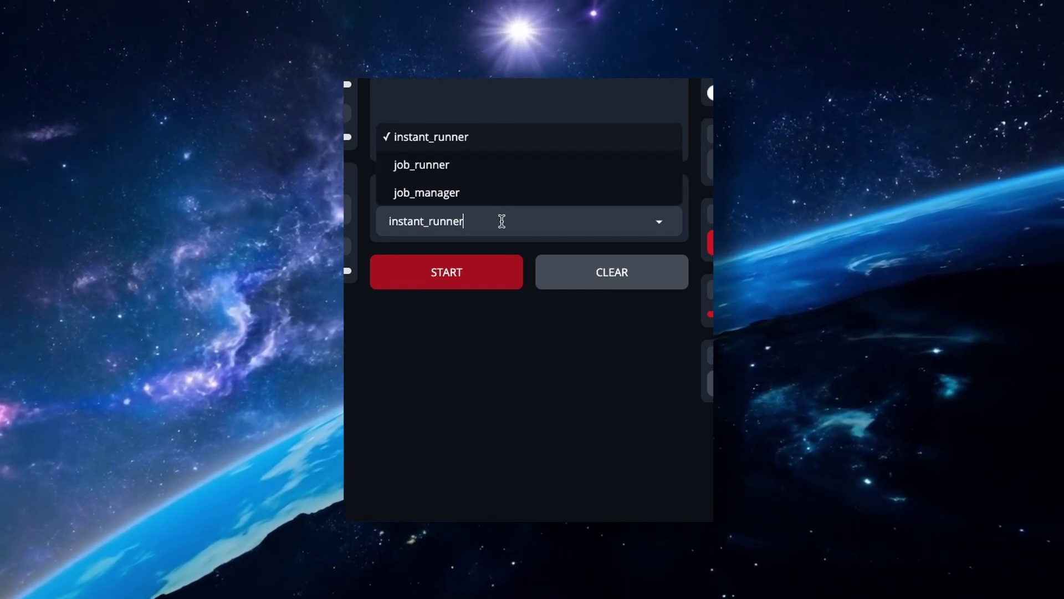
left_click(518, 356)
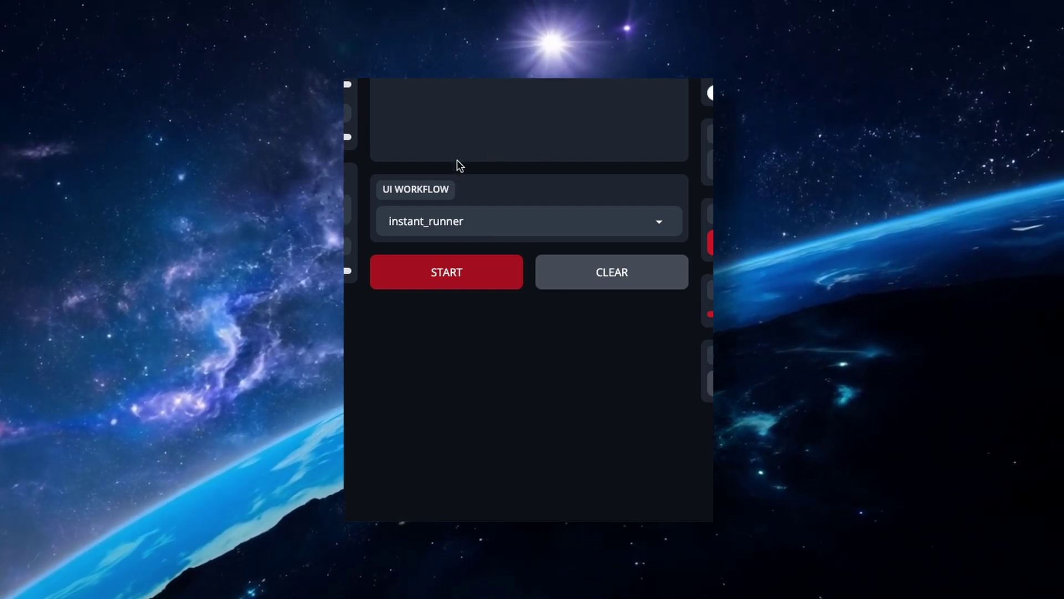
left_click(483, 220)
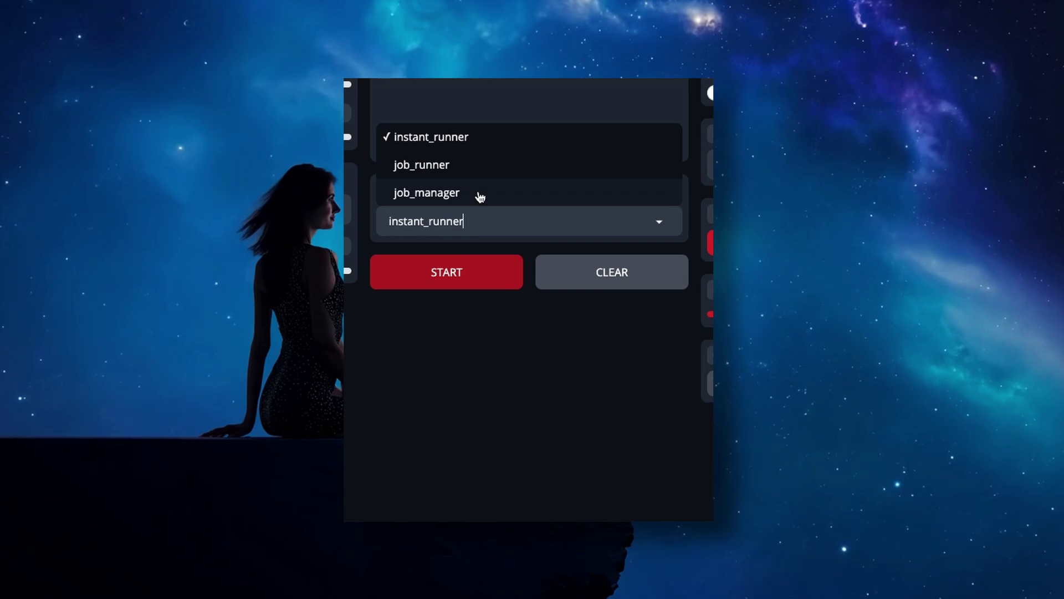
Switch to the job_manager workflow and create a job with ID 'Turtle Power' using job-create
left_click(480, 195)
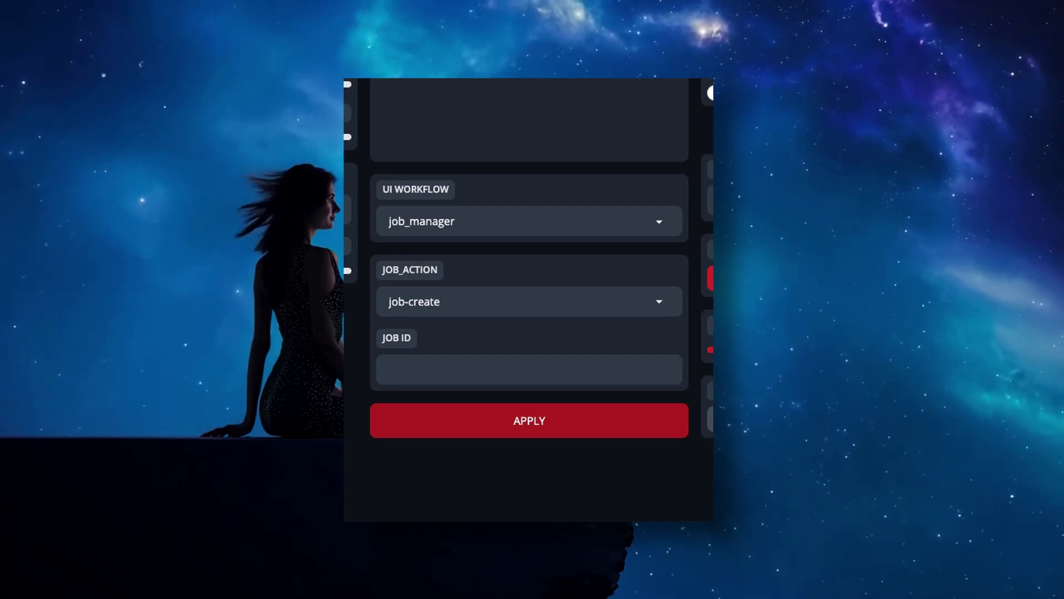
left_click(493, 303)
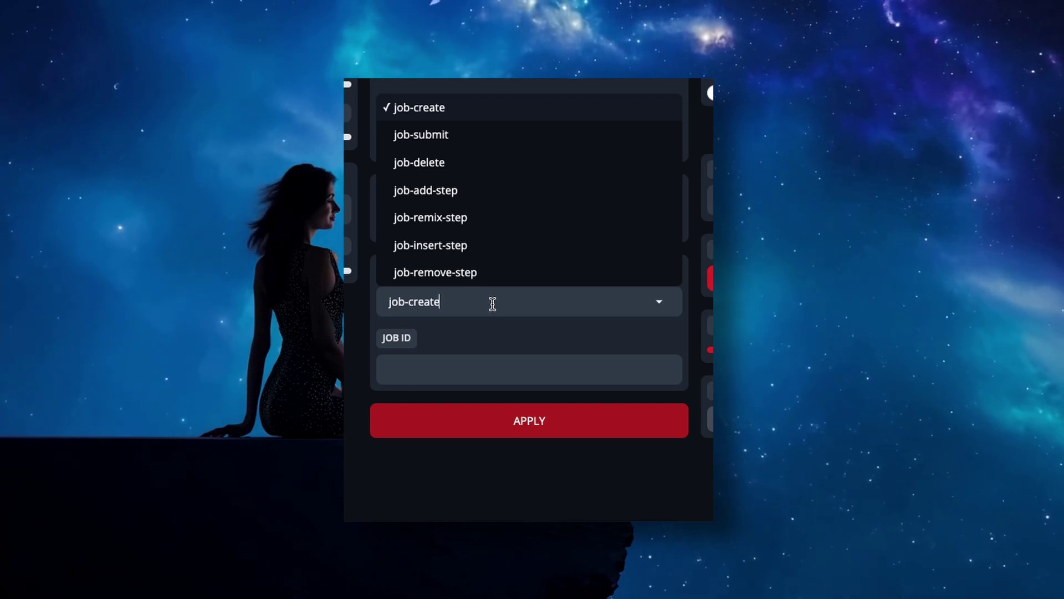
left_click(486, 332)
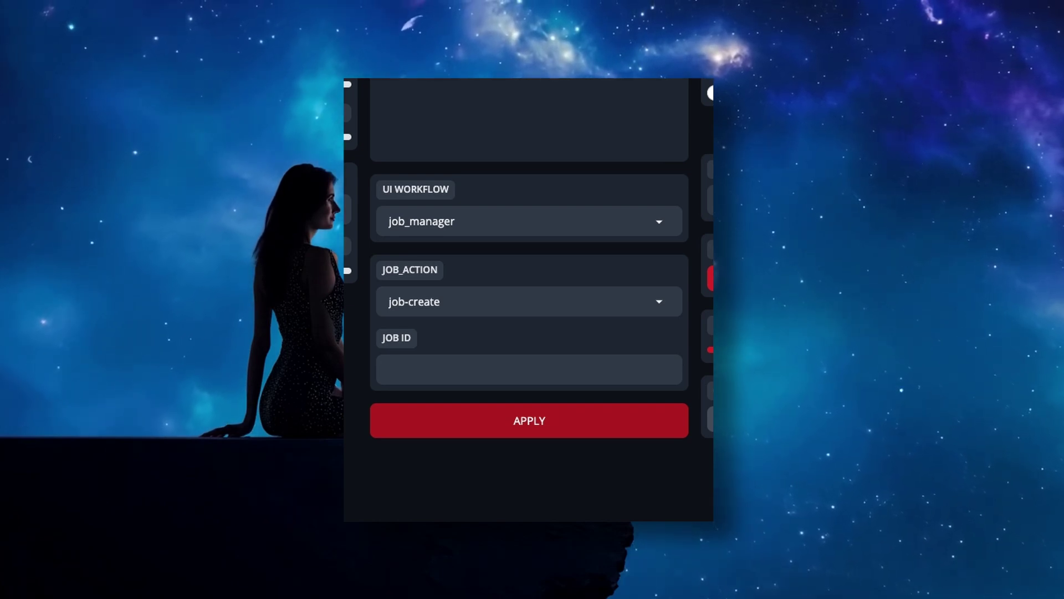
type("Turtle ")
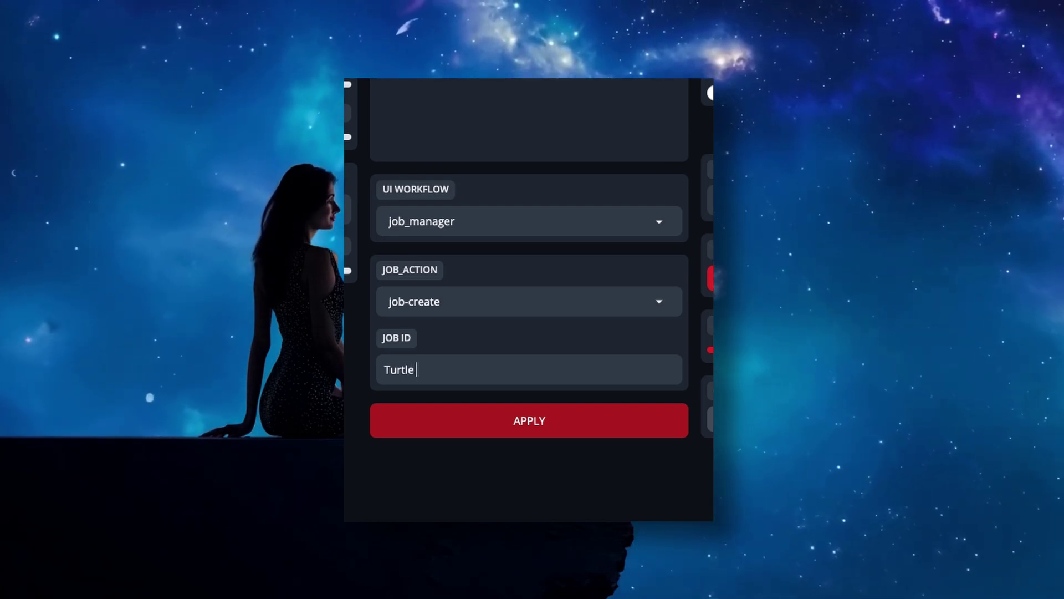
type("Power")
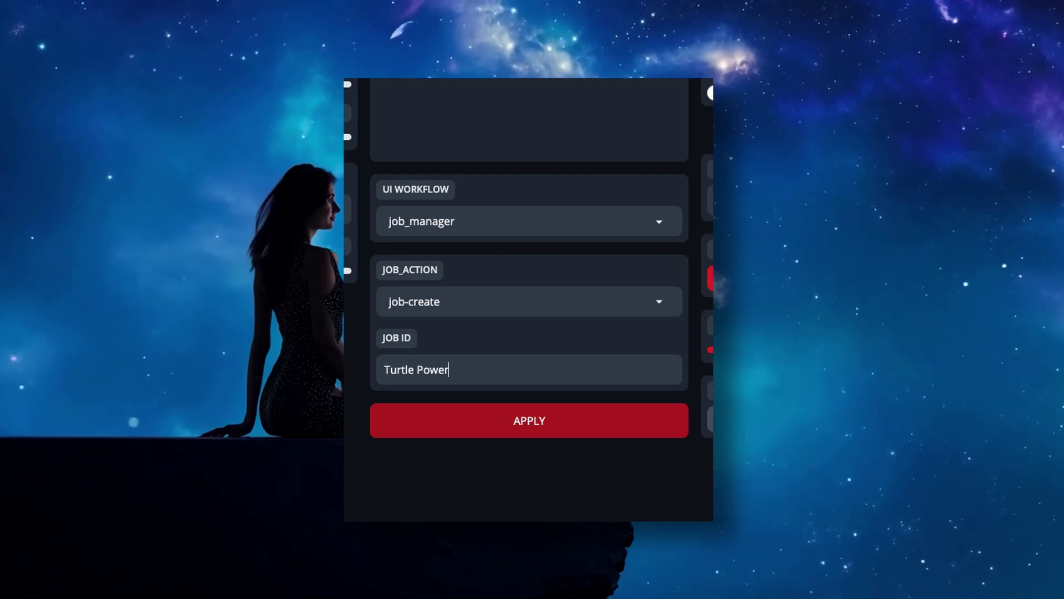
left_click(565, 429)
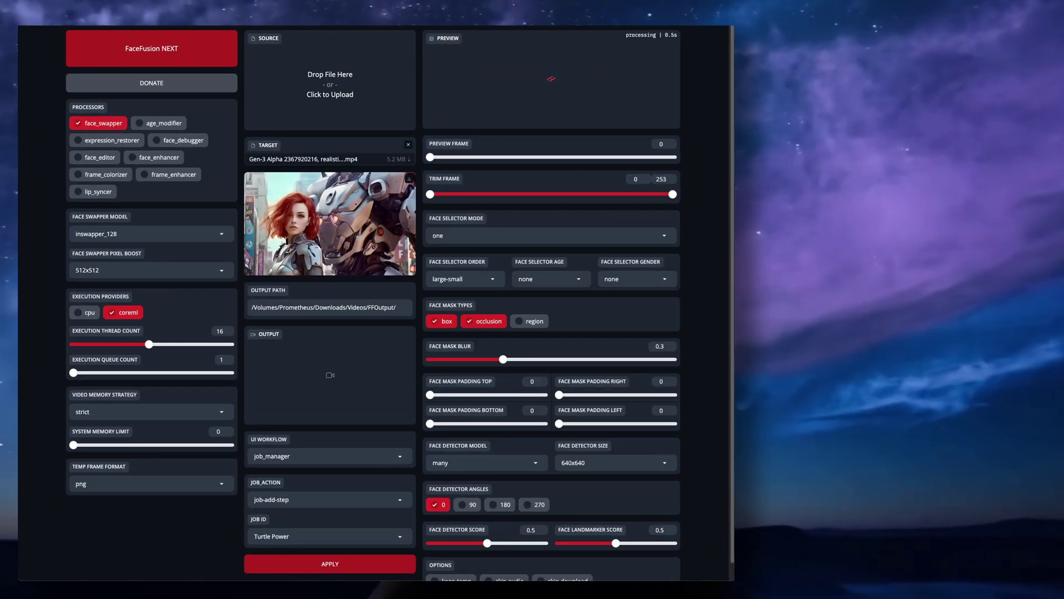
Add a Turtle Power step with three source faces, reference face selection and 128x128 pixel boost
left_click_drag(356, 95, 333, 84)
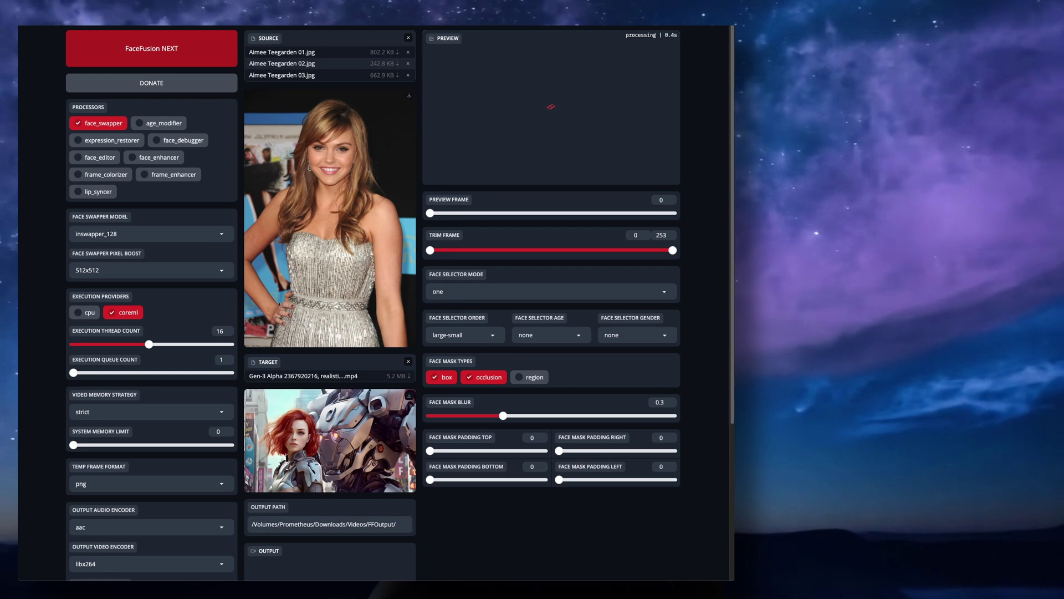
left_click(471, 290)
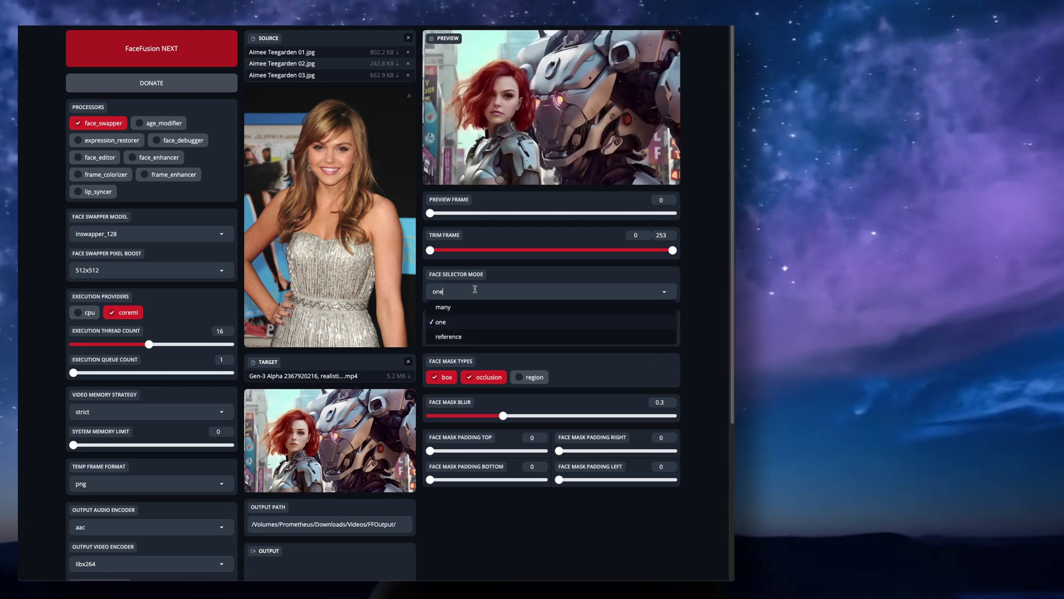
left_click(448, 336)
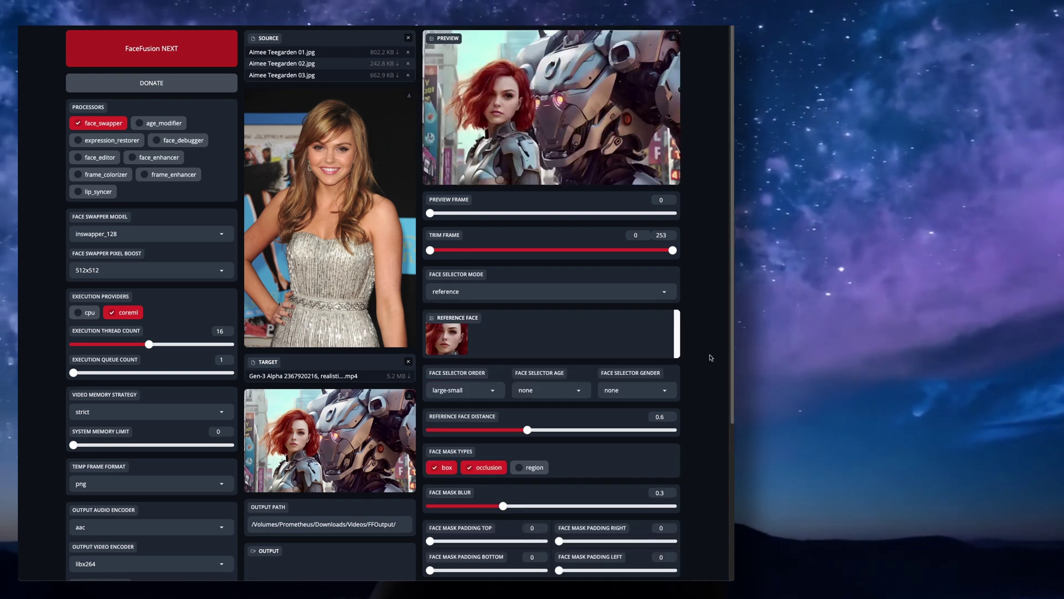
left_click(90, 286)
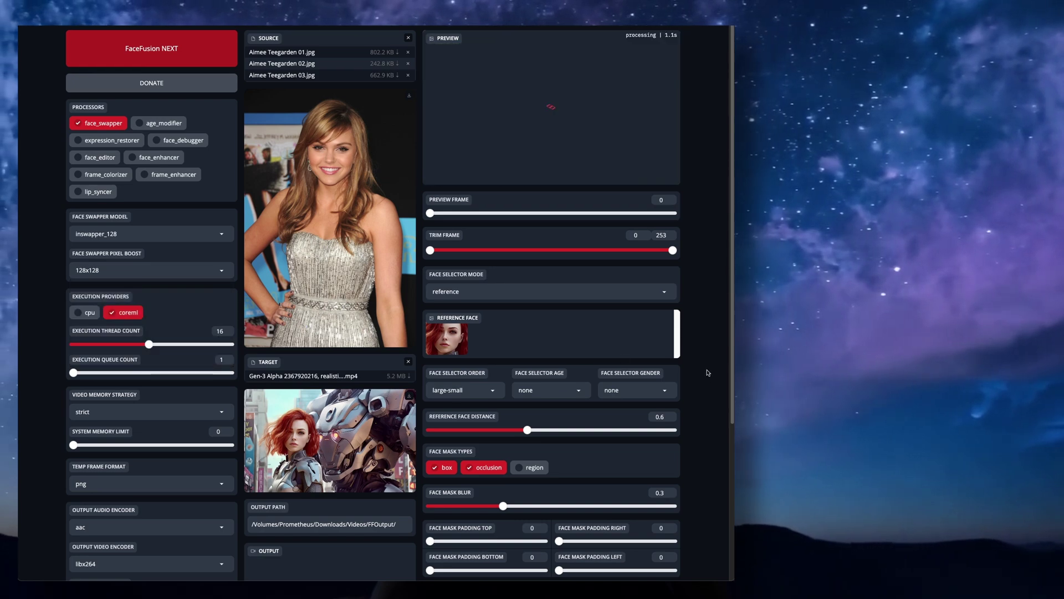
scroll(707, 370, "down", 5)
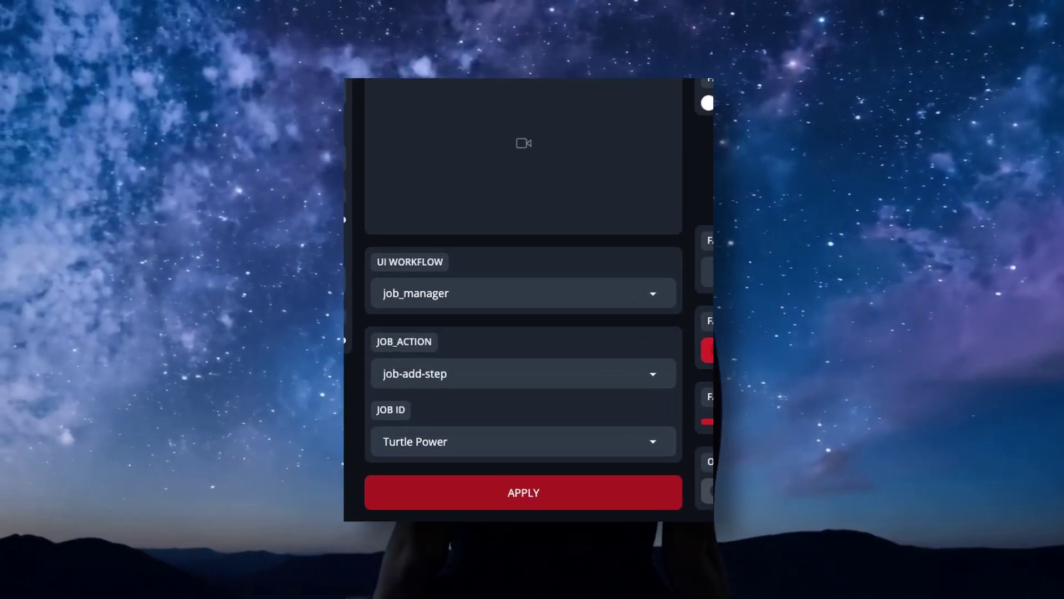
left_click(537, 493)
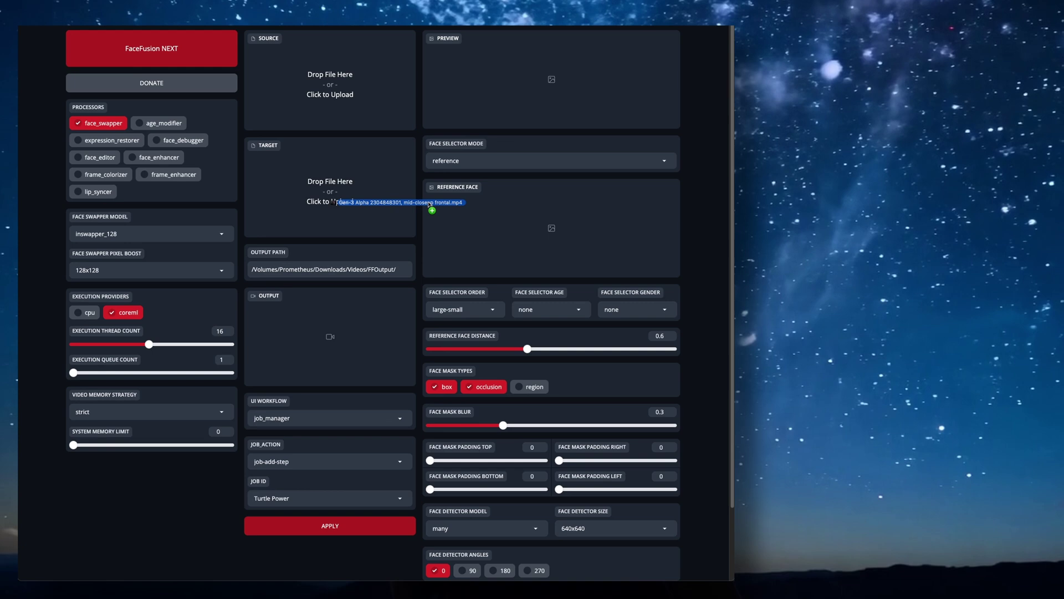
Load a new target video of a man and go down to the job-add-step panel
left_click_drag(377, 206, 383, 183)
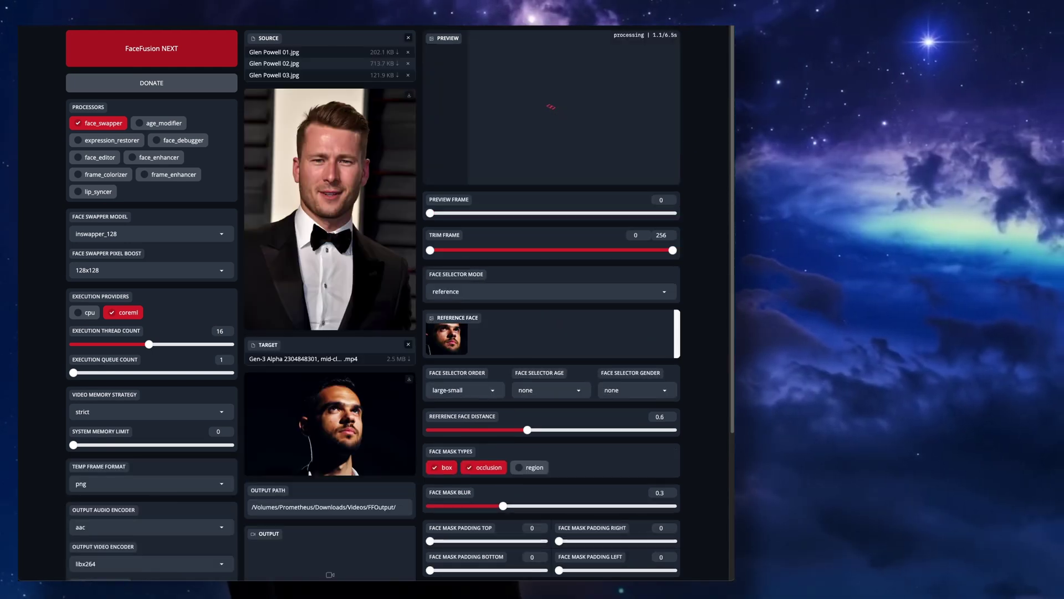
scroll(708, 283, "down", 5)
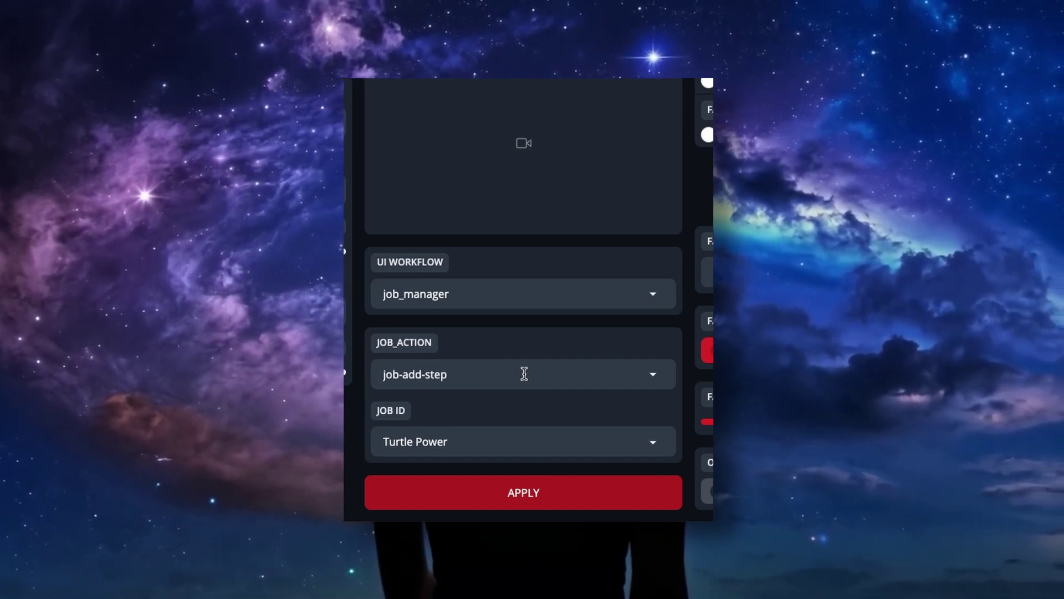
Submit the Turtle Power job with the job-submit action
left_click(524, 374)
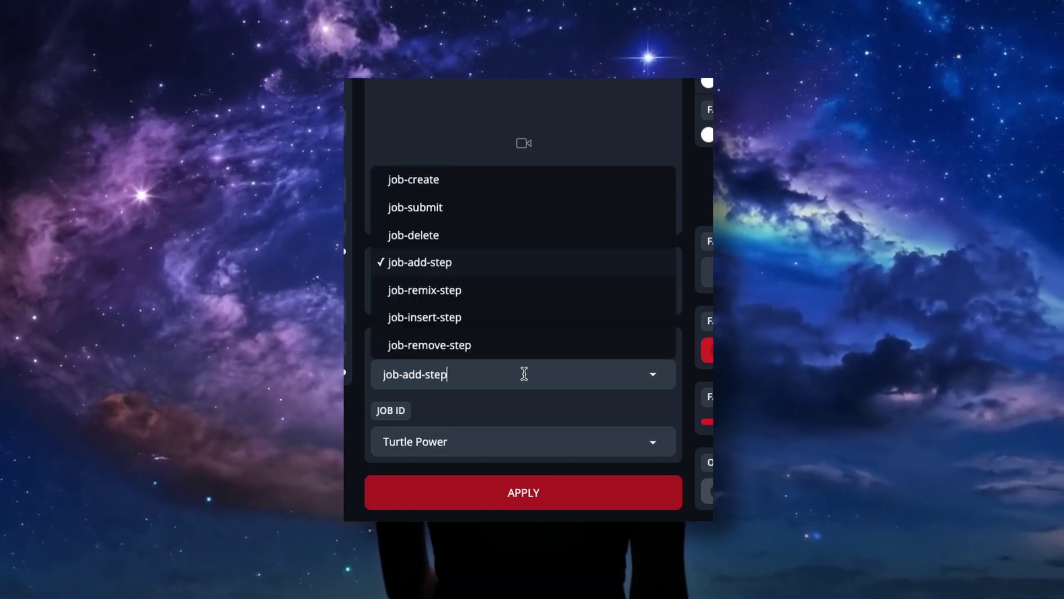
left_click(434, 207)
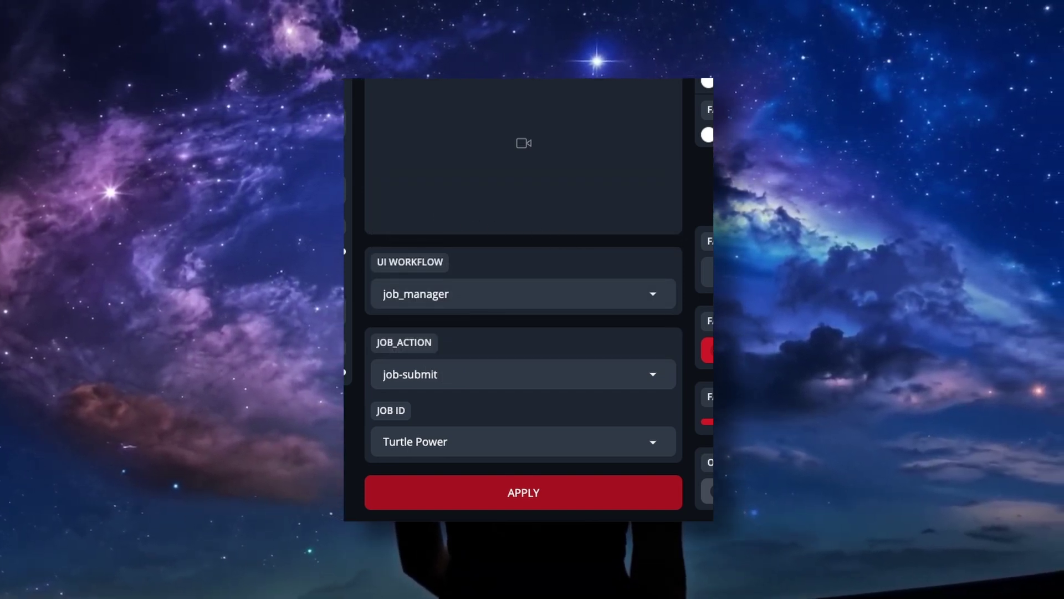
left_click(531, 494)
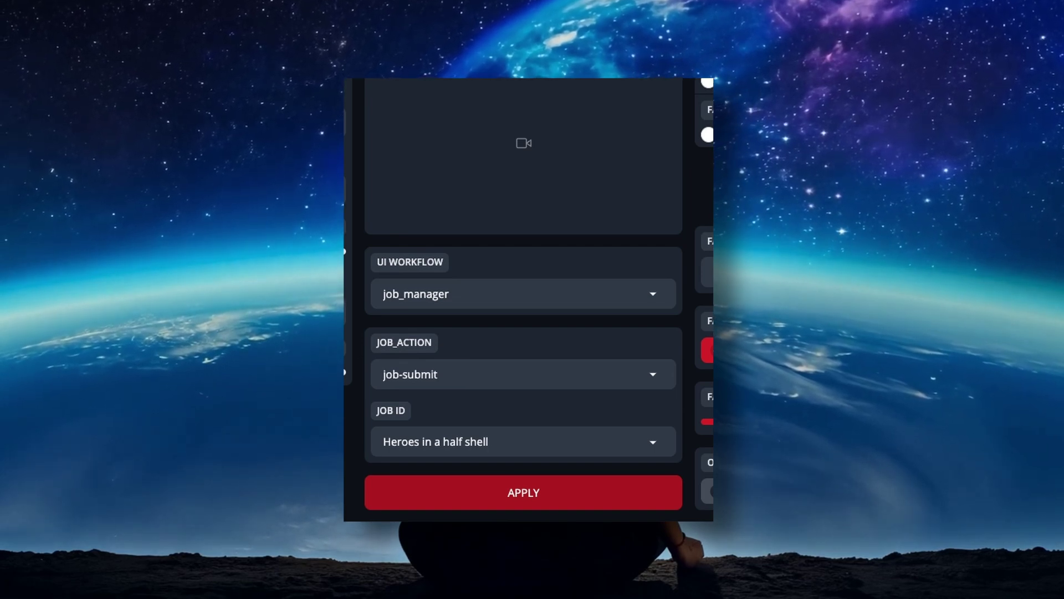
Switch to the job_runner workflow and choose running all queued jobs
left_click(483, 294)
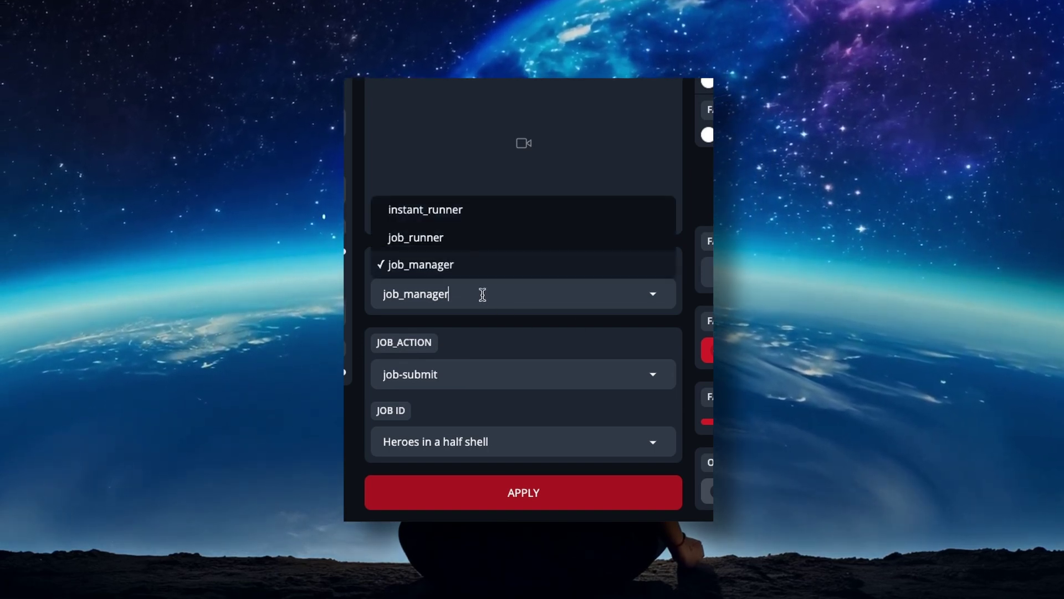
left_click(461, 244)
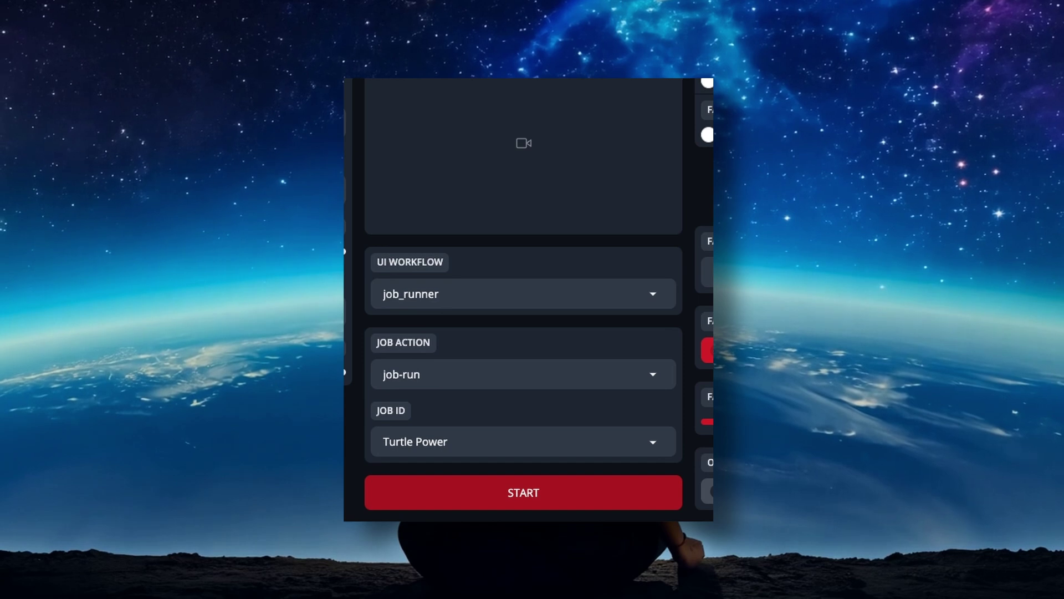
left_click(456, 373)
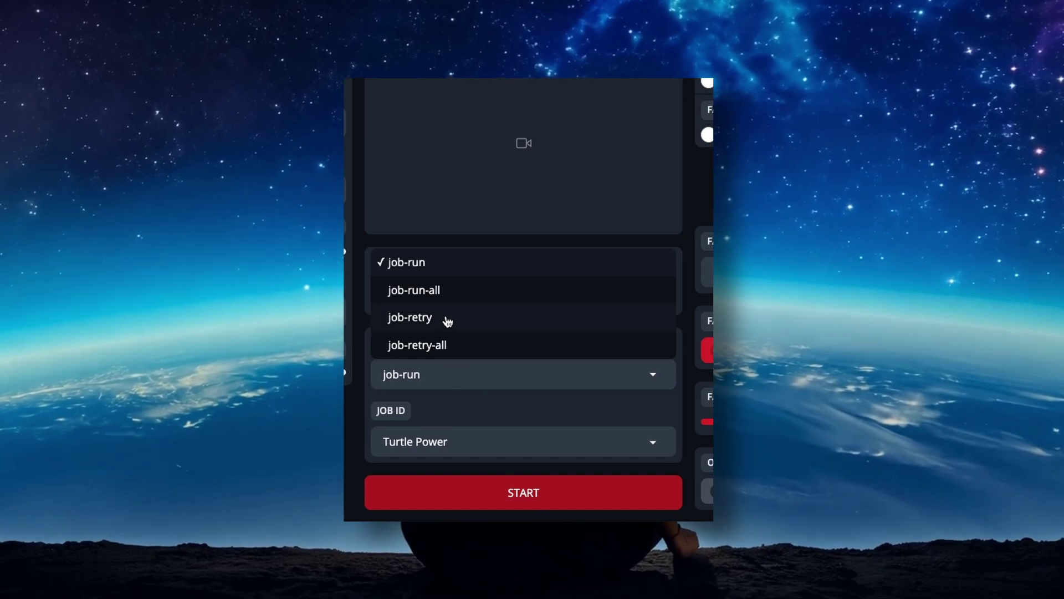
left_click(442, 293)
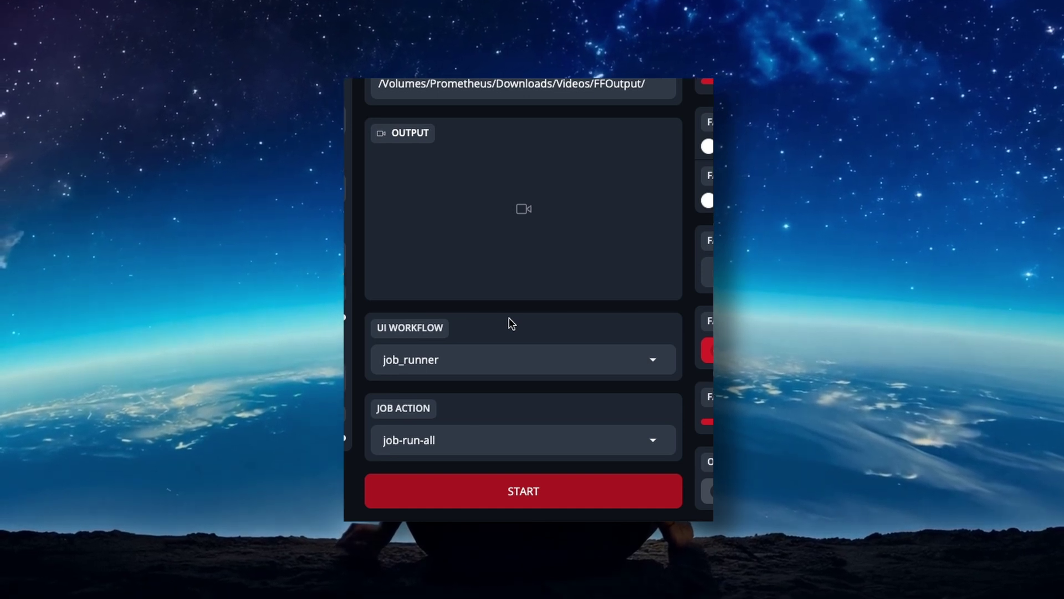
Change the job action from job-retry to job-retry-all
left_click(476, 440)
left_click(468, 383)
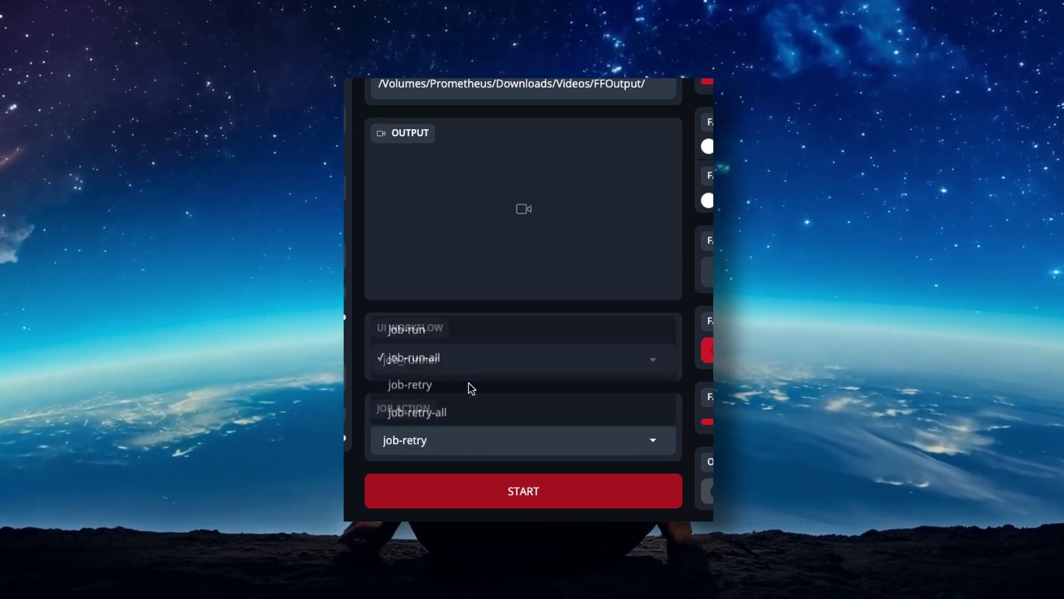
scroll(492, 388, "down", 2)
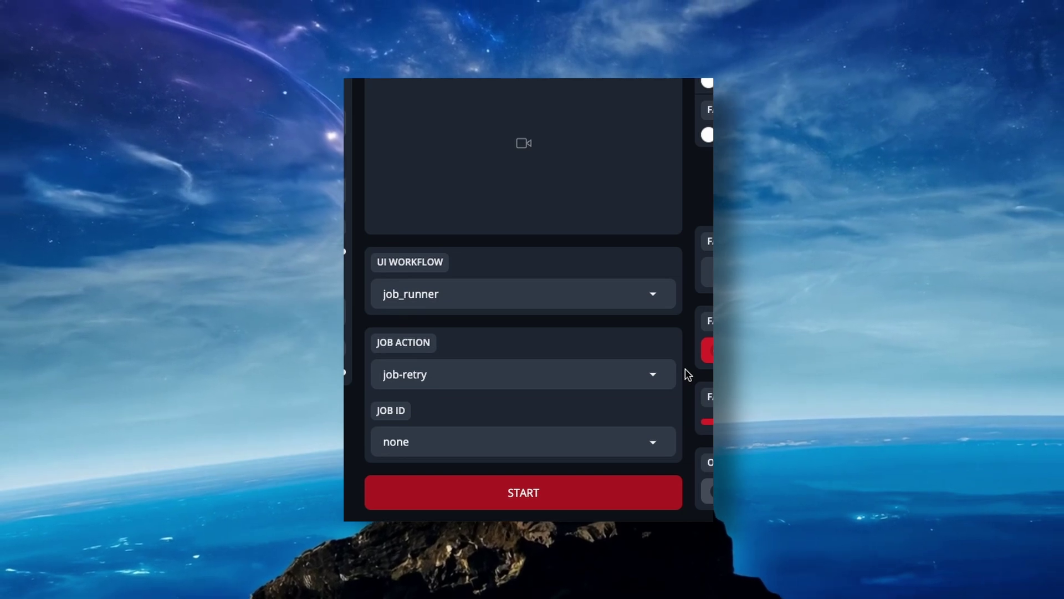
left_click(492, 373)
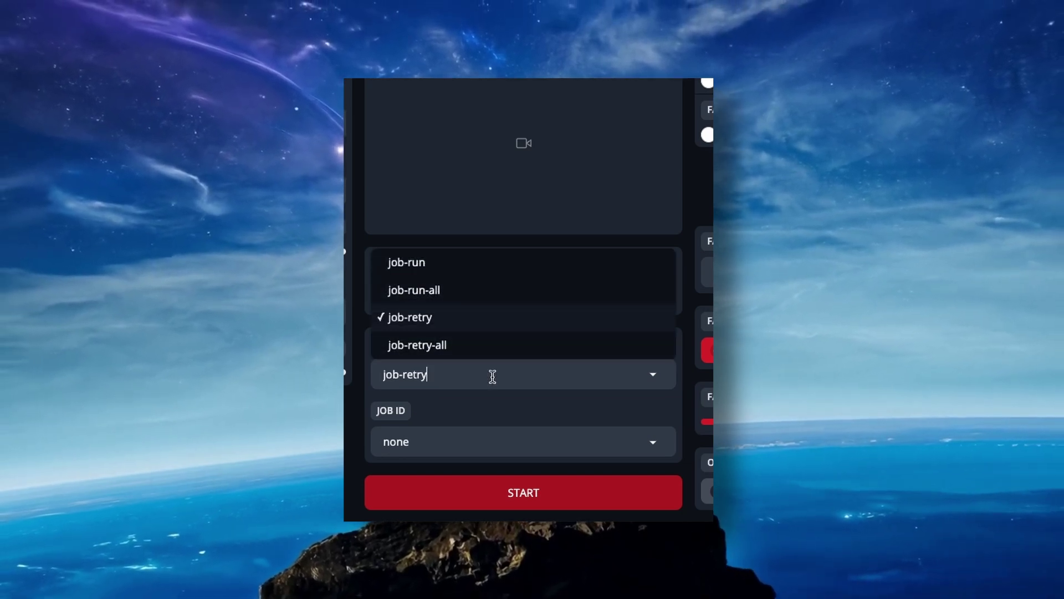
left_click(478, 352)
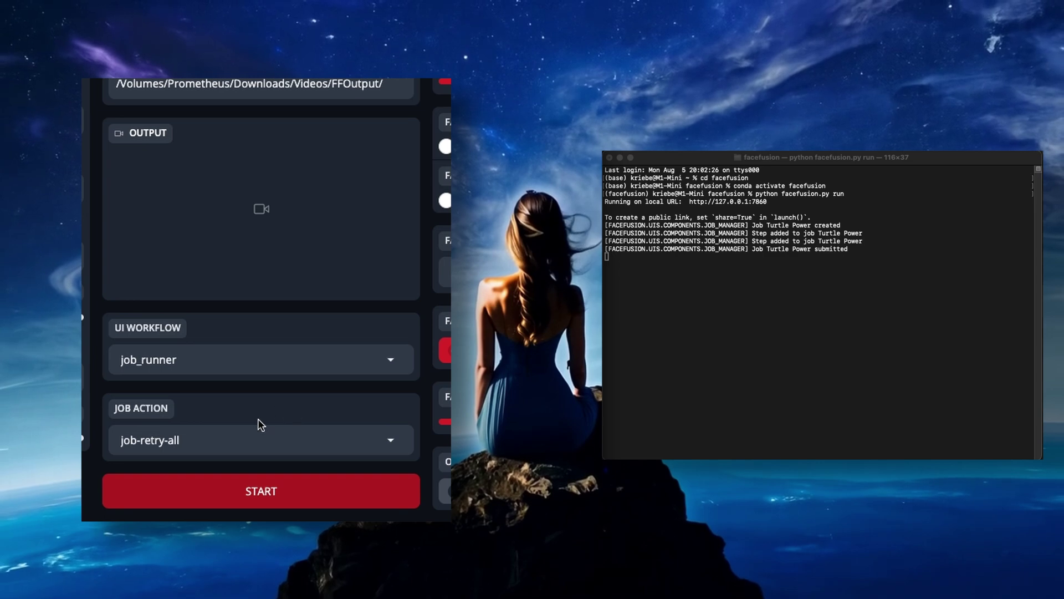
Run the Turtle Power job with the job-run action until it completes
left_click(230, 444)
left_click(211, 328)
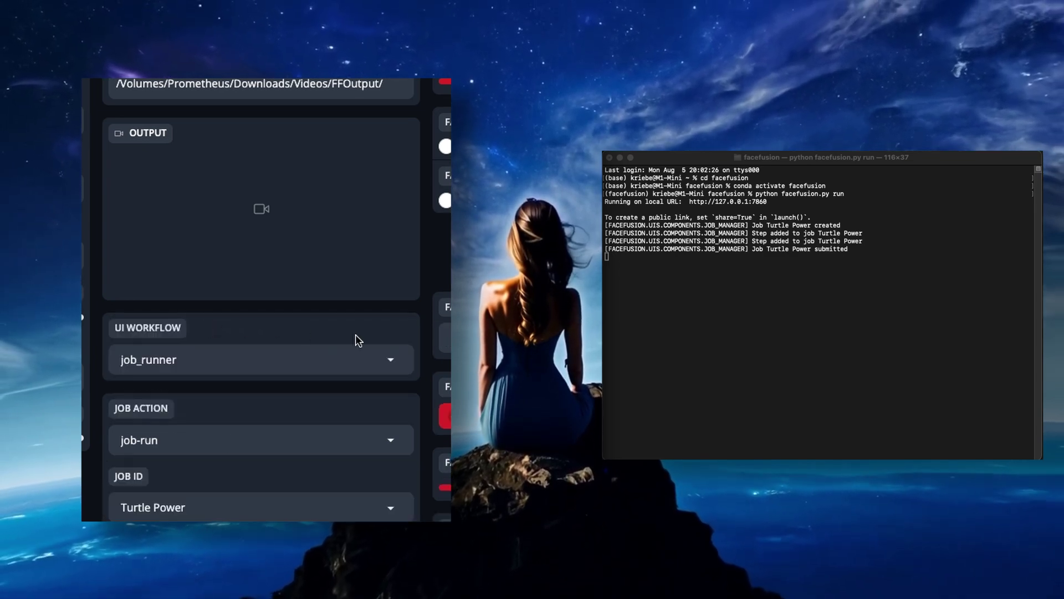
scroll(372, 336, "down", 2)
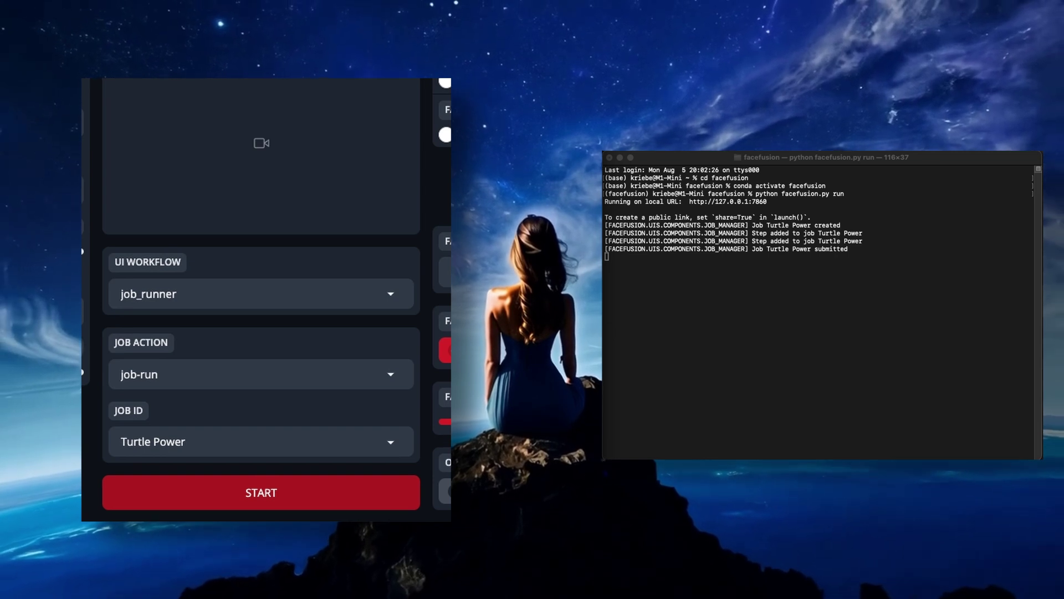
left_click(271, 495)
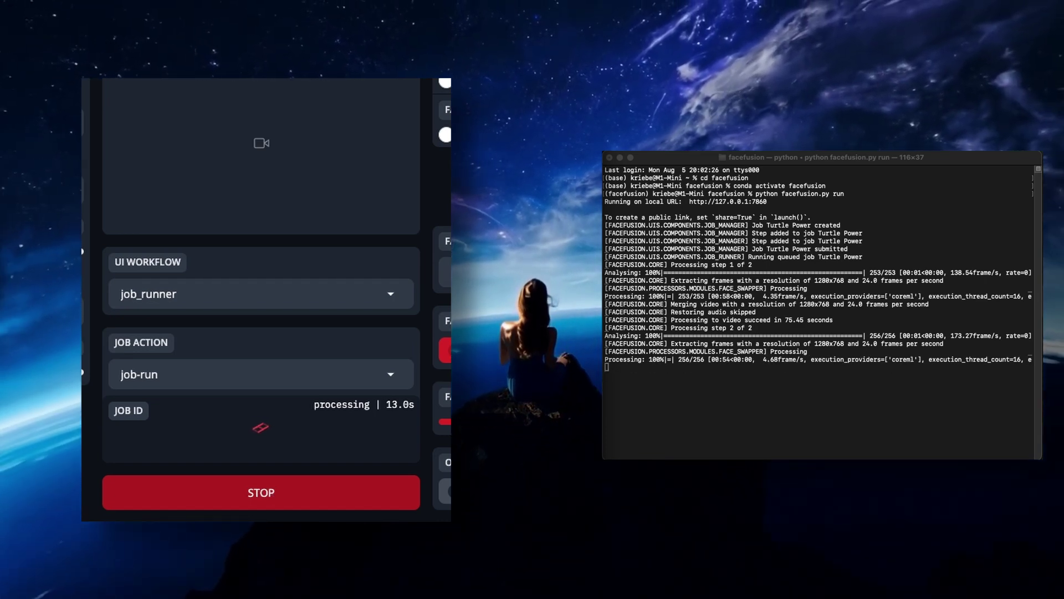
Leave the job action unchanged and bring up the UI workflow choices
left_click(223, 374)
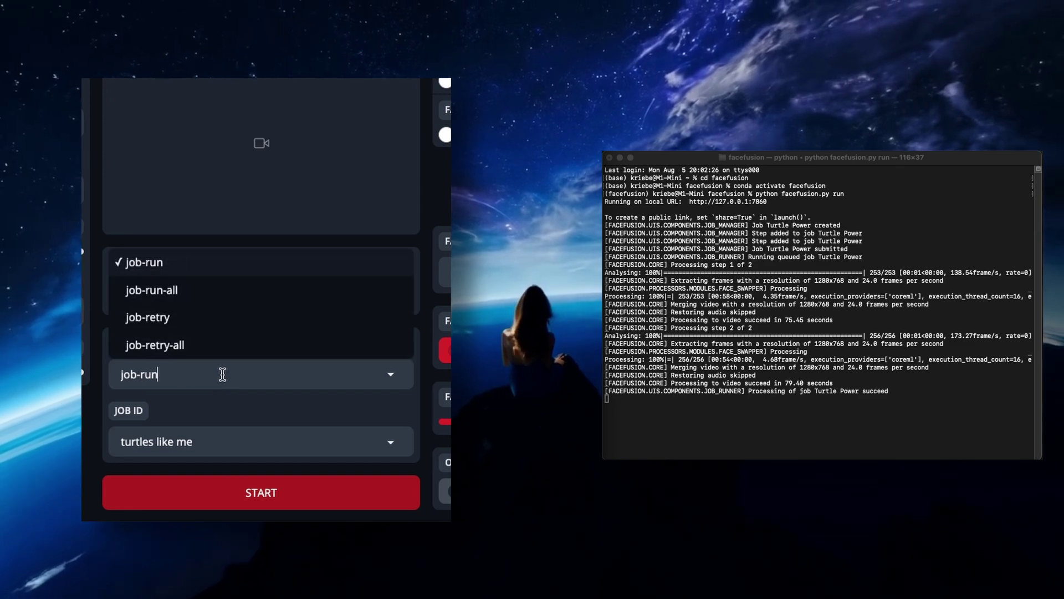
left_click(251, 204)
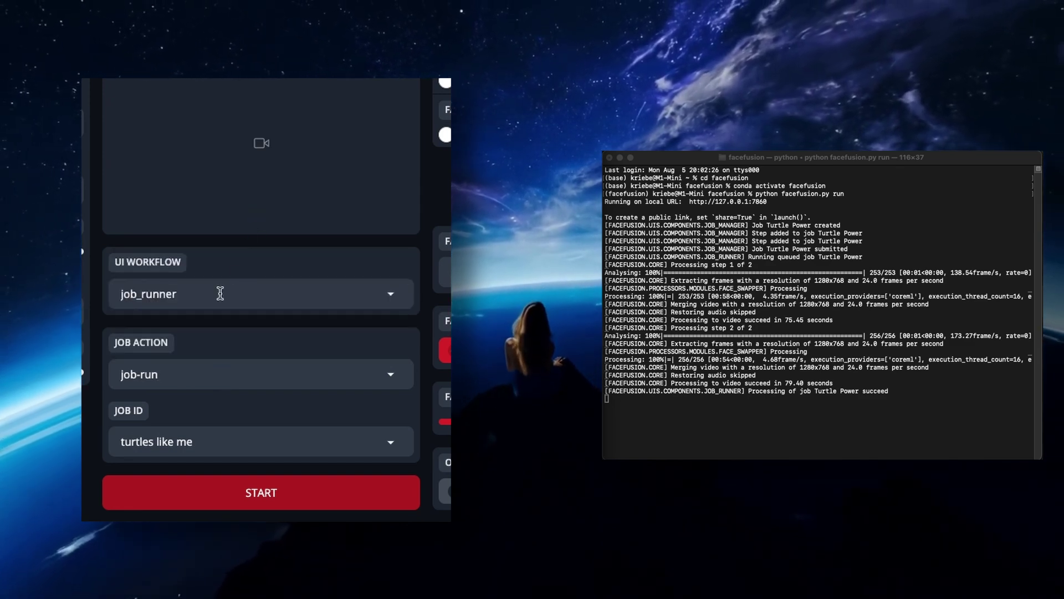
left_click(220, 293)
In job_manager, create the job 'Bebop and Rocksteady' and load a target video and source faces
left_click(211, 266)
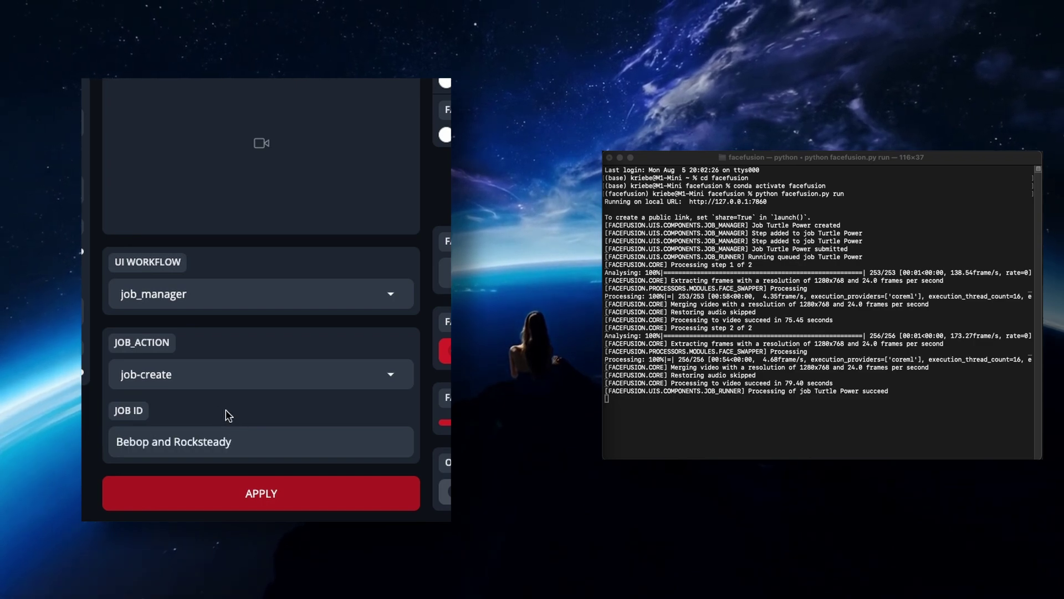
left_click(266, 499)
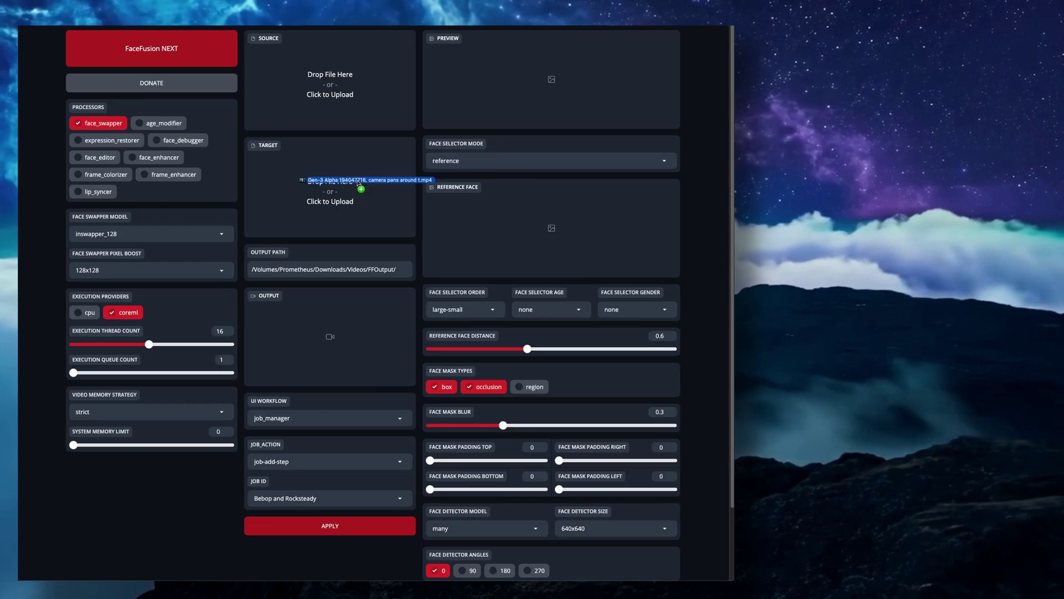
left_click_drag(361, 183, 370, 232)
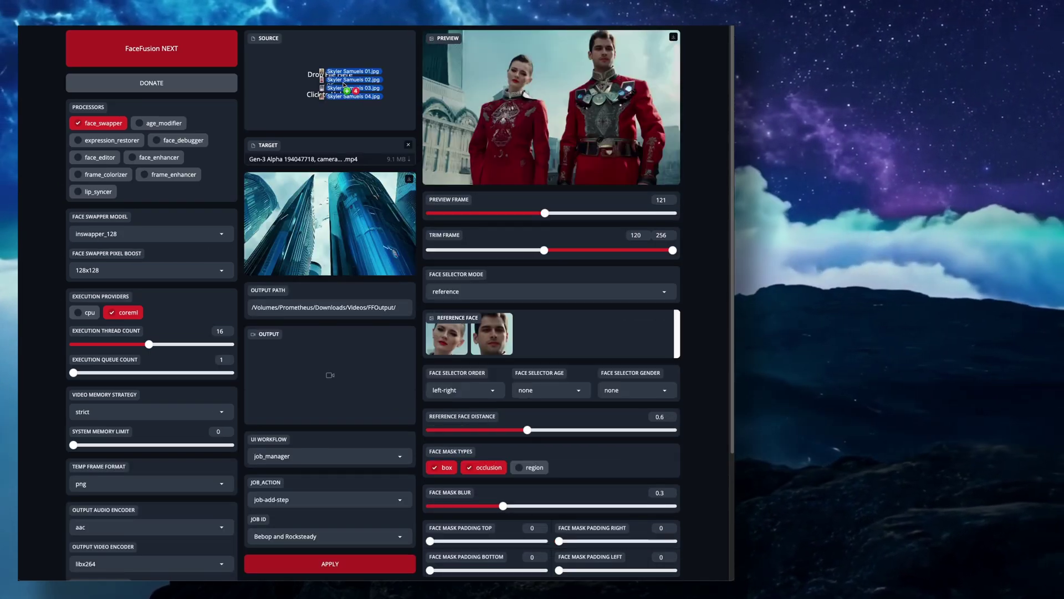
left_click_drag(333, 86, 344, 85)
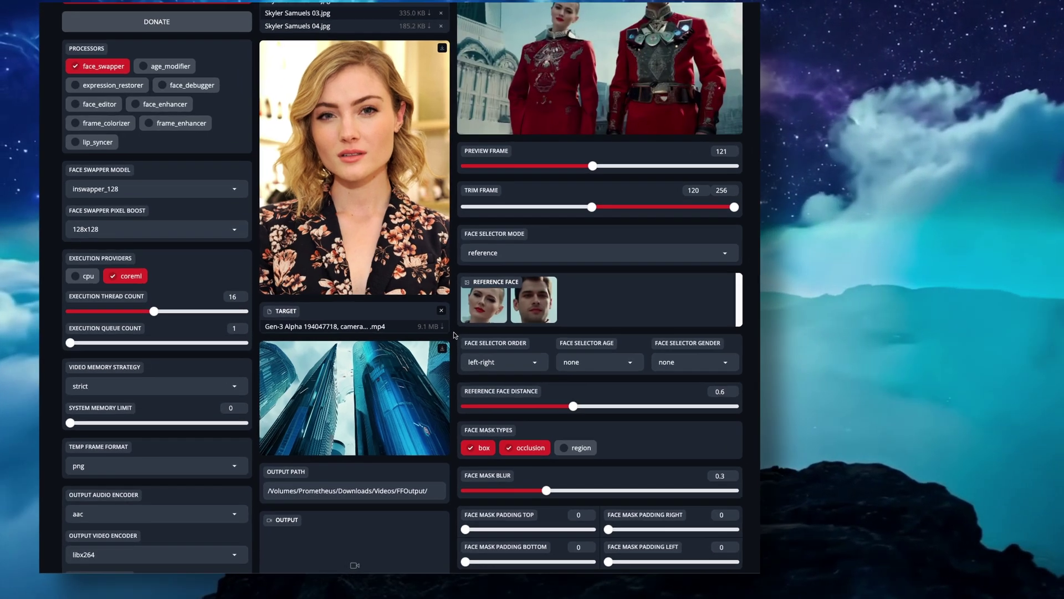
Replace the source images with a new set of face images
scroll(454, 335, "down", 6)
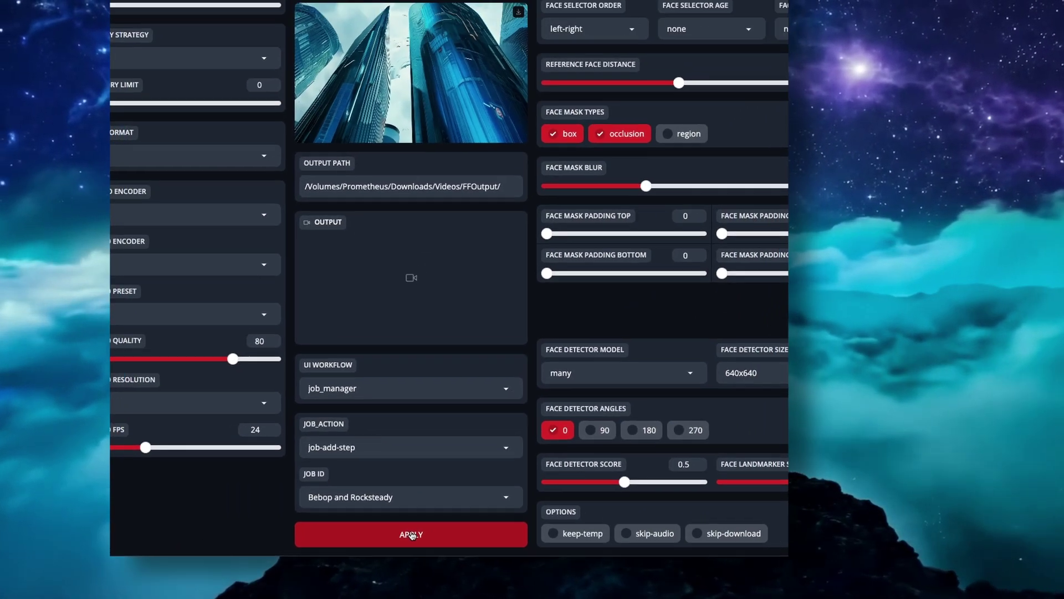
scroll(458, 519, "up", 10)
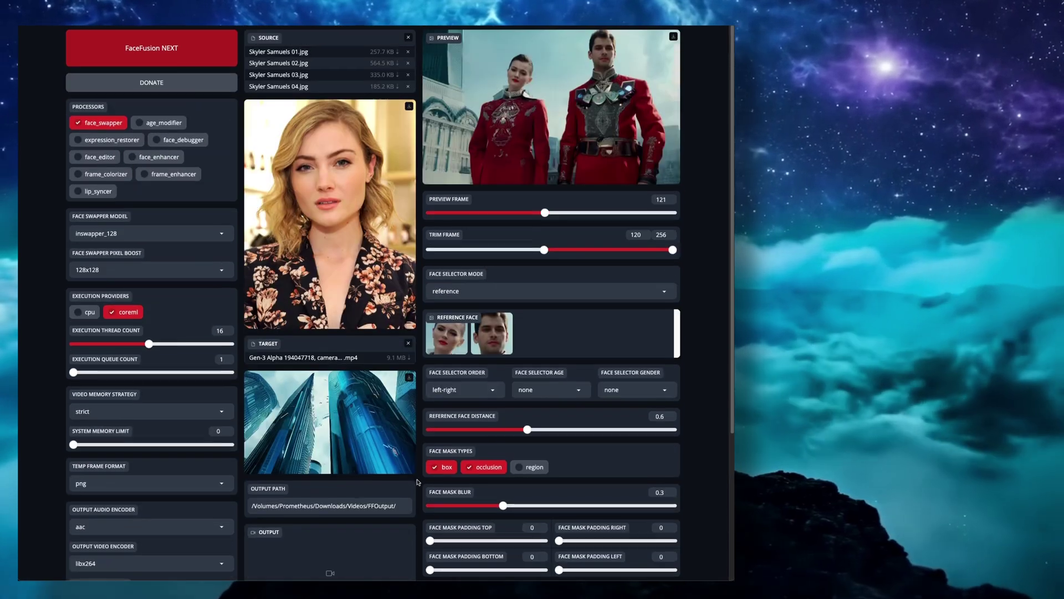
left_click(408, 37)
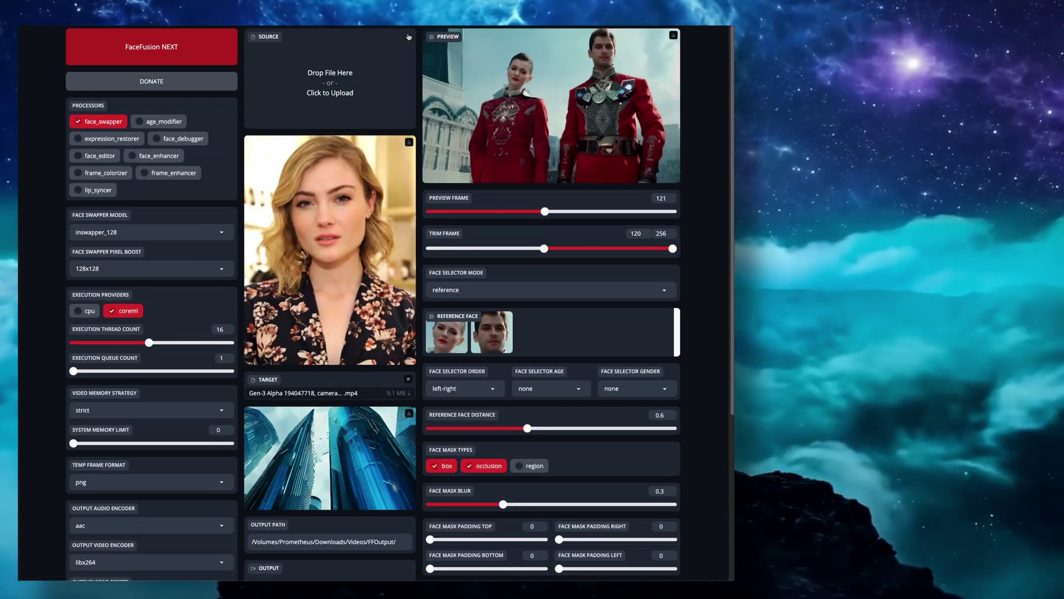
left_click_drag(394, 44, 355, 83)
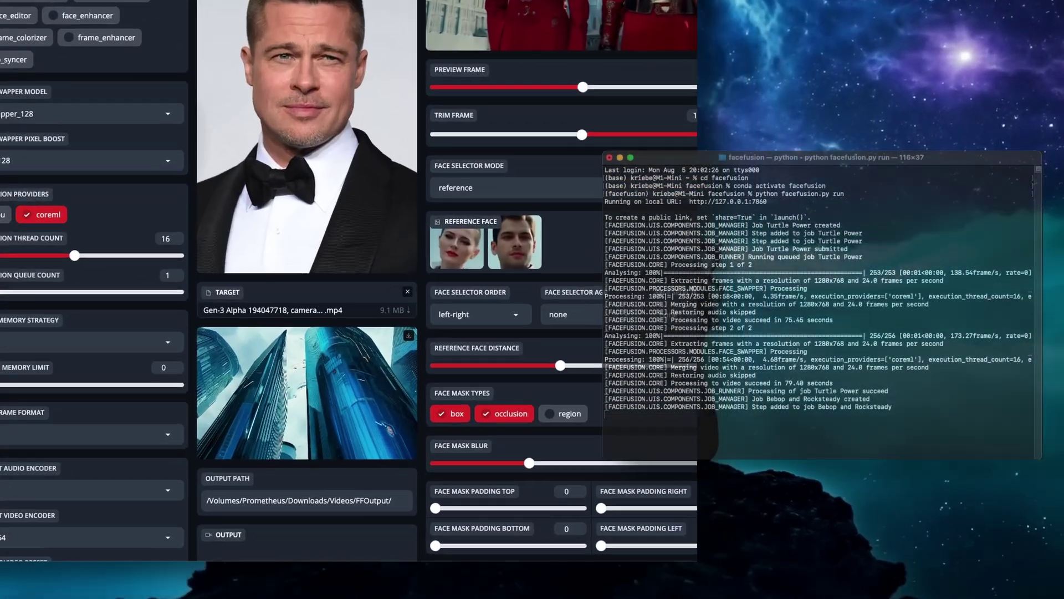
scroll(429, 159, "down", 10)
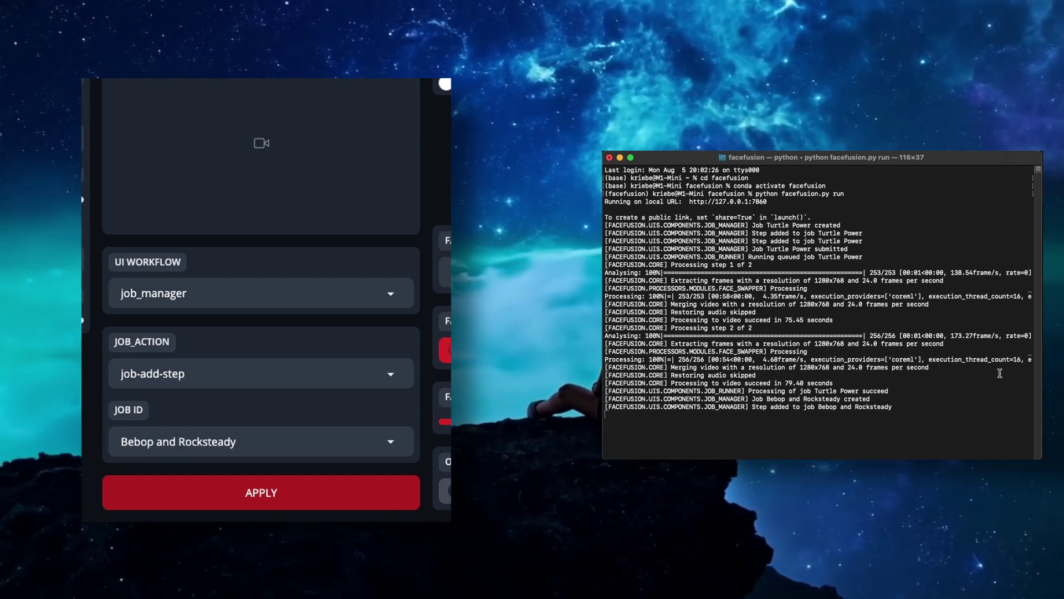
Apply job-remix-step to step index 0 of the Bebop and Rocksteady job
left_click(234, 370)
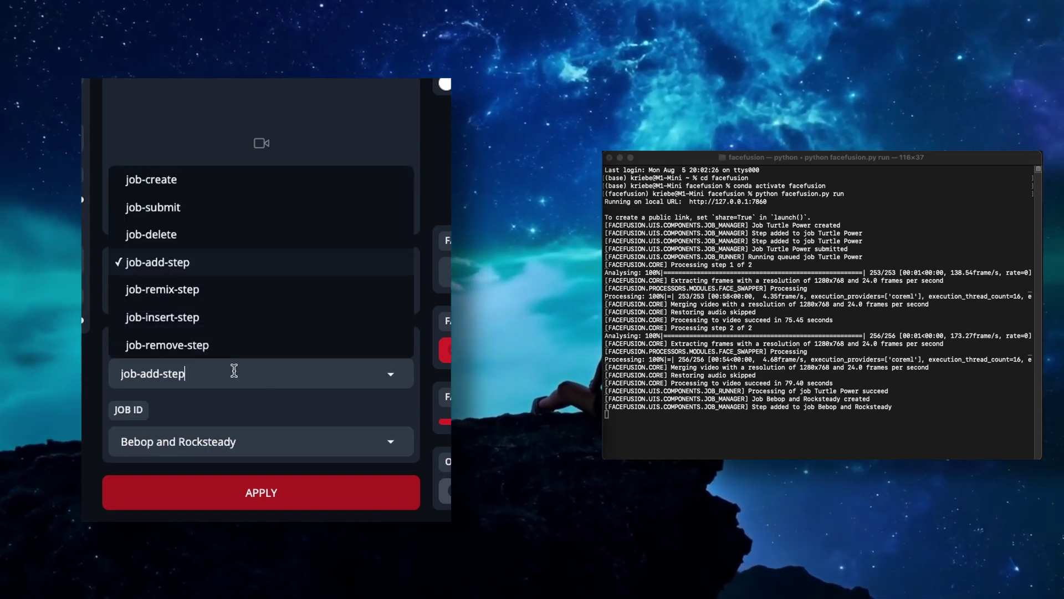
left_click(199, 291)
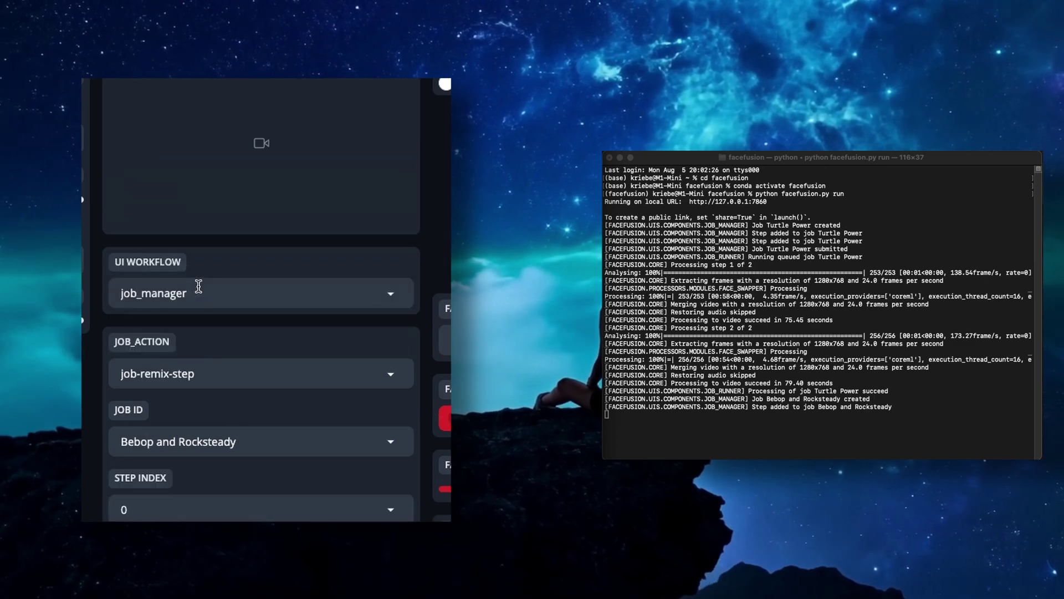
scroll(428, 294, "down", 2)
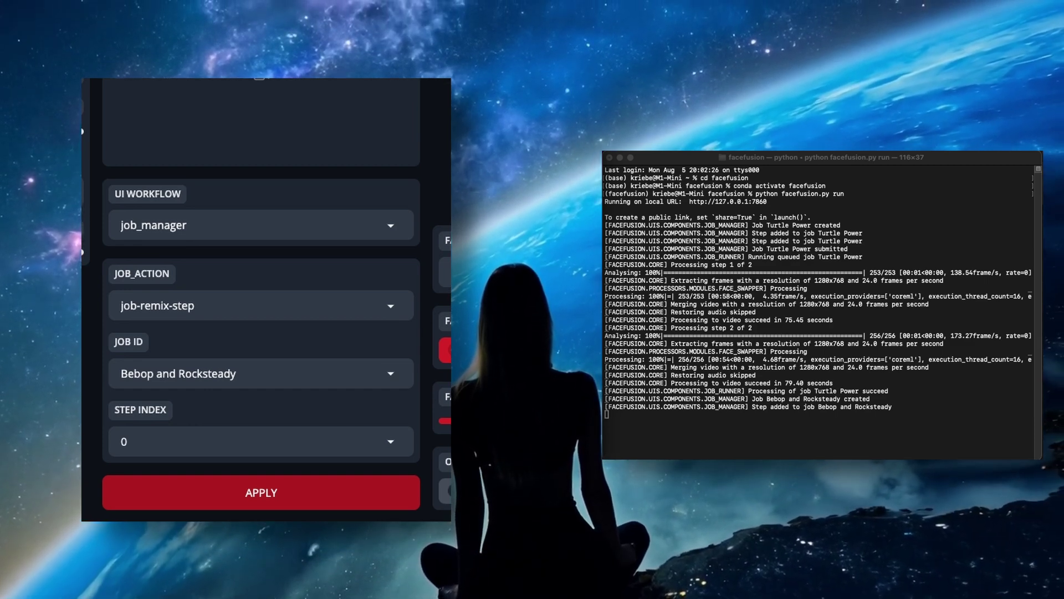
left_click(283, 441)
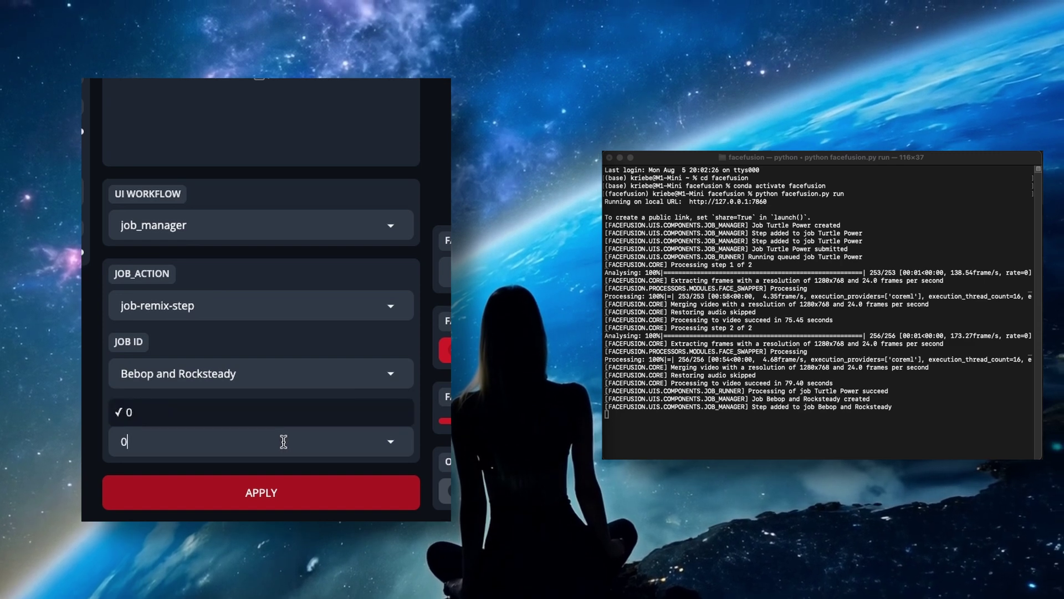
left_click(333, 462)
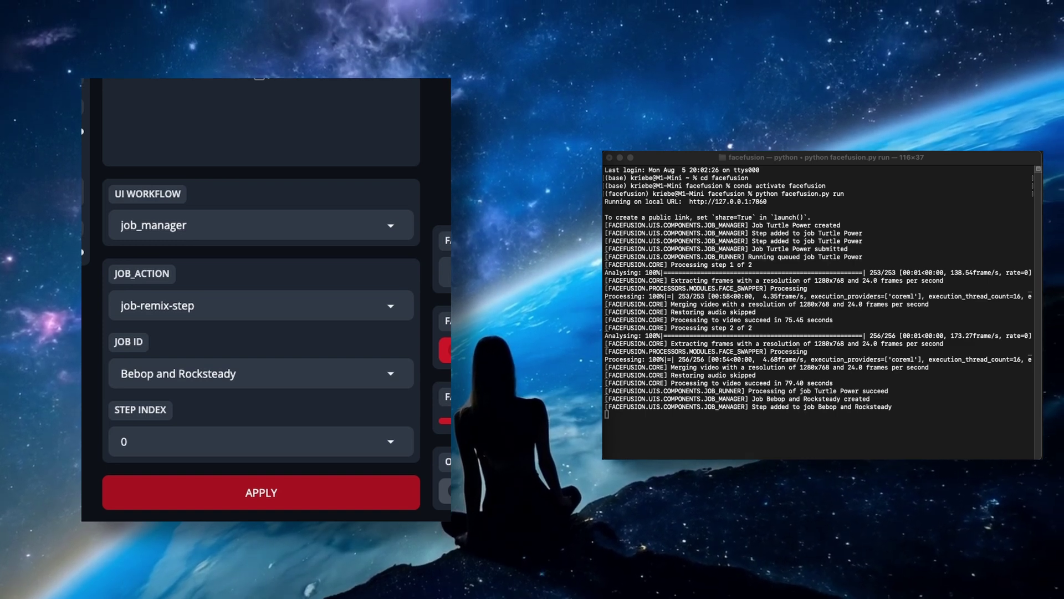
left_click(216, 493)
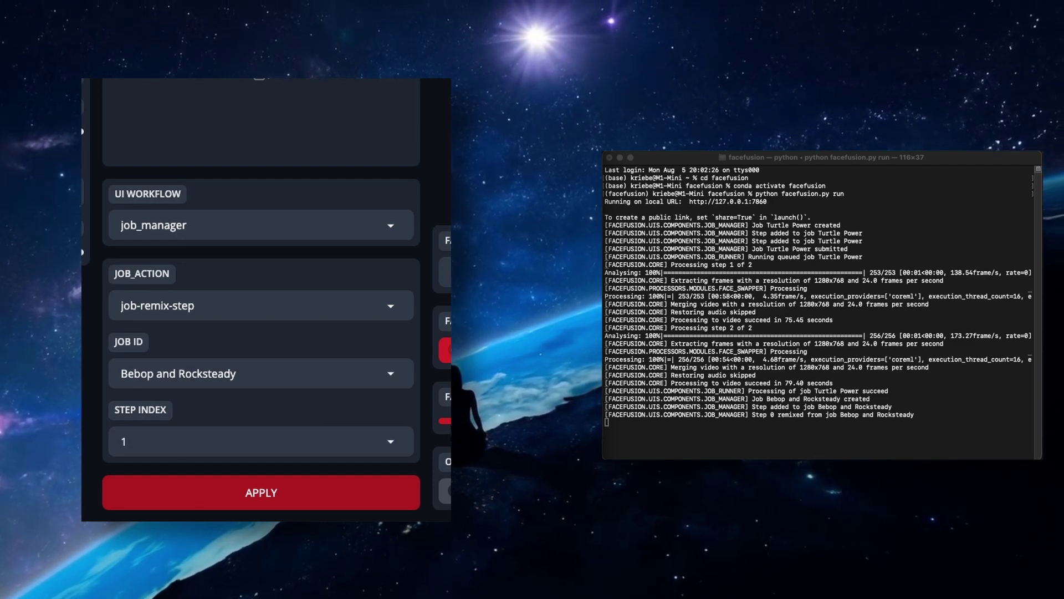
Submit the Bebop and Rocksteady job, then switch back to the job_runner workflow
left_click(272, 307)
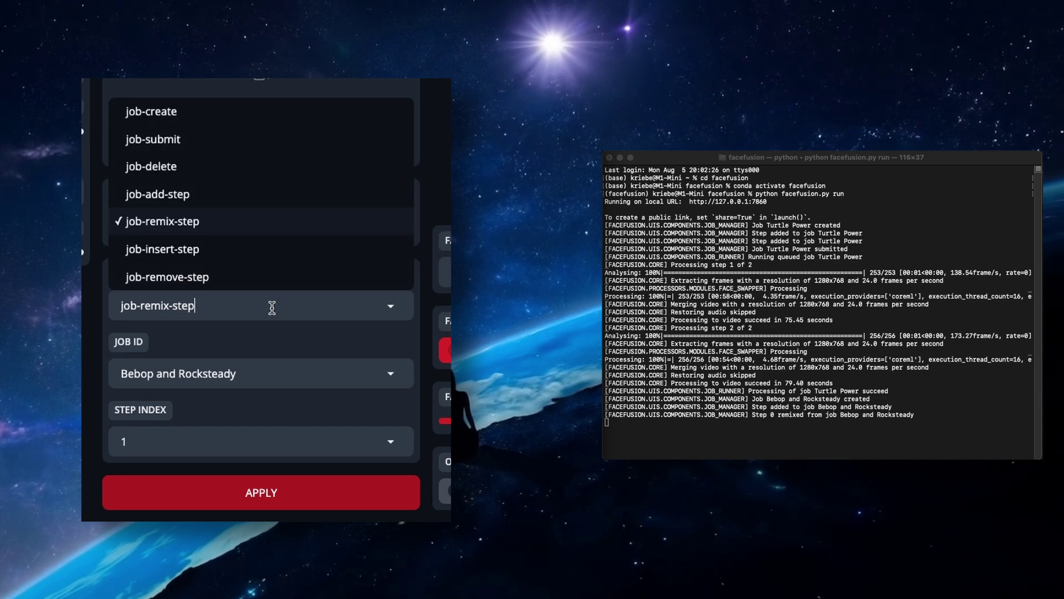
left_click(179, 142)
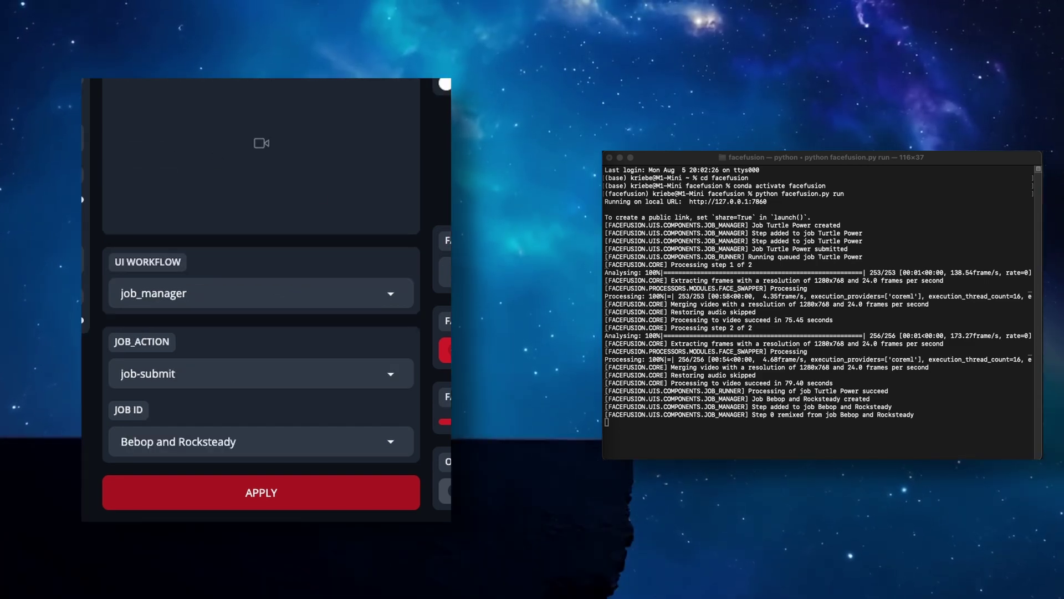
left_click(249, 494)
left_click(240, 294)
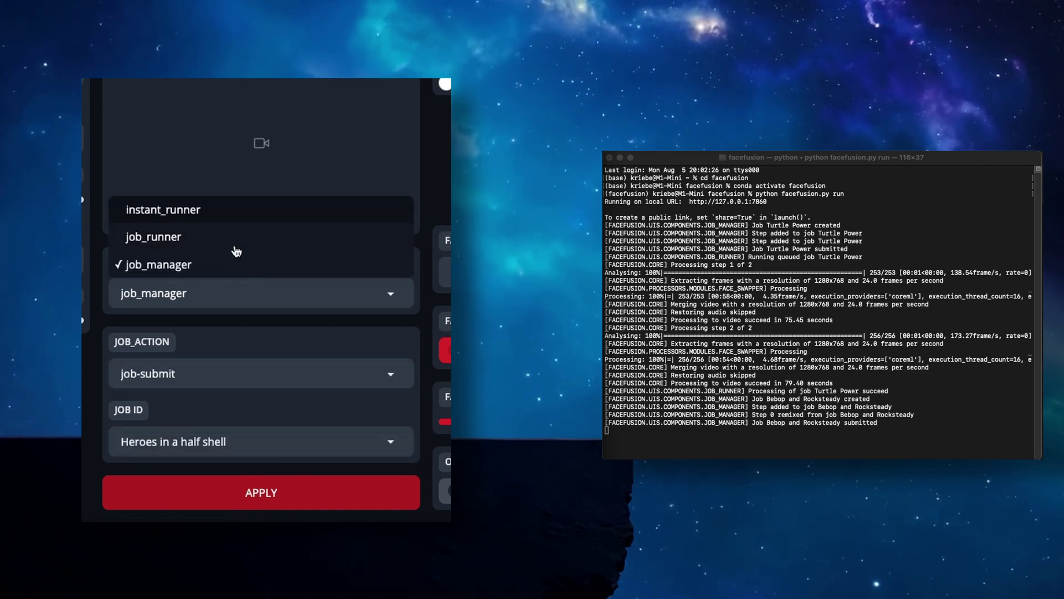
left_click(236, 238)
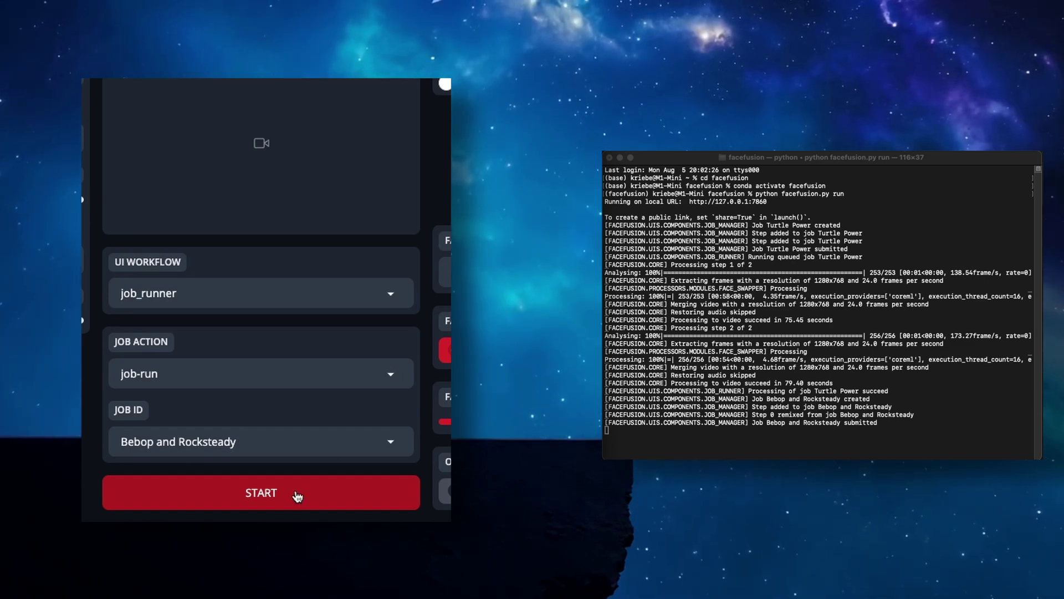
Run the Bebop and Rocksteady job and let both of its steps finish successfully
left_click(275, 494)
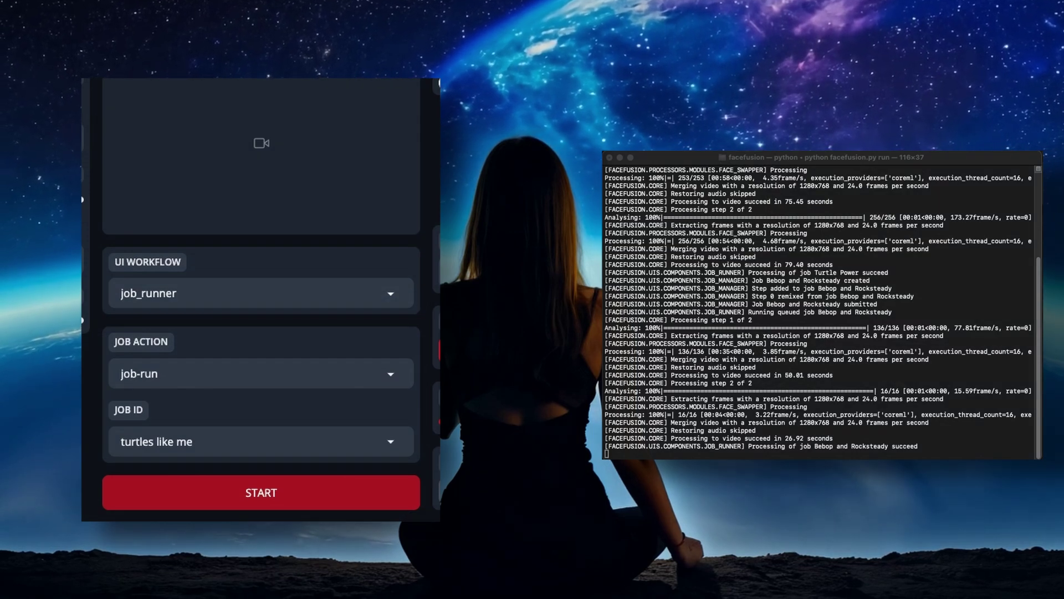
Set the workflow to job_manager with the job-delete action, keeping Heroes in a half shell as job ID
left_click(218, 285)
left_click(204, 269)
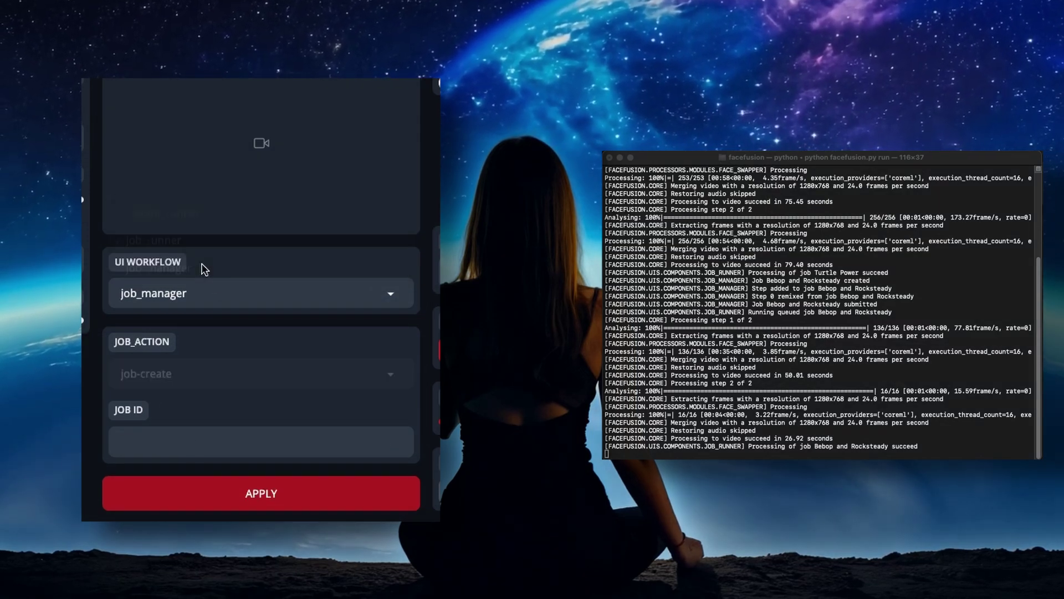
left_click(219, 374)
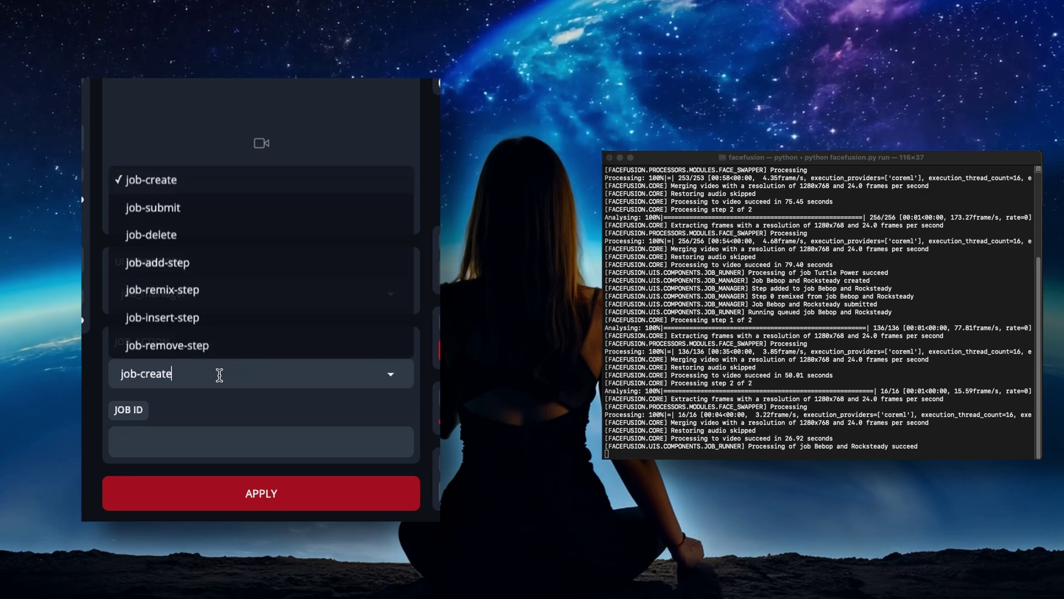
left_click(173, 237)
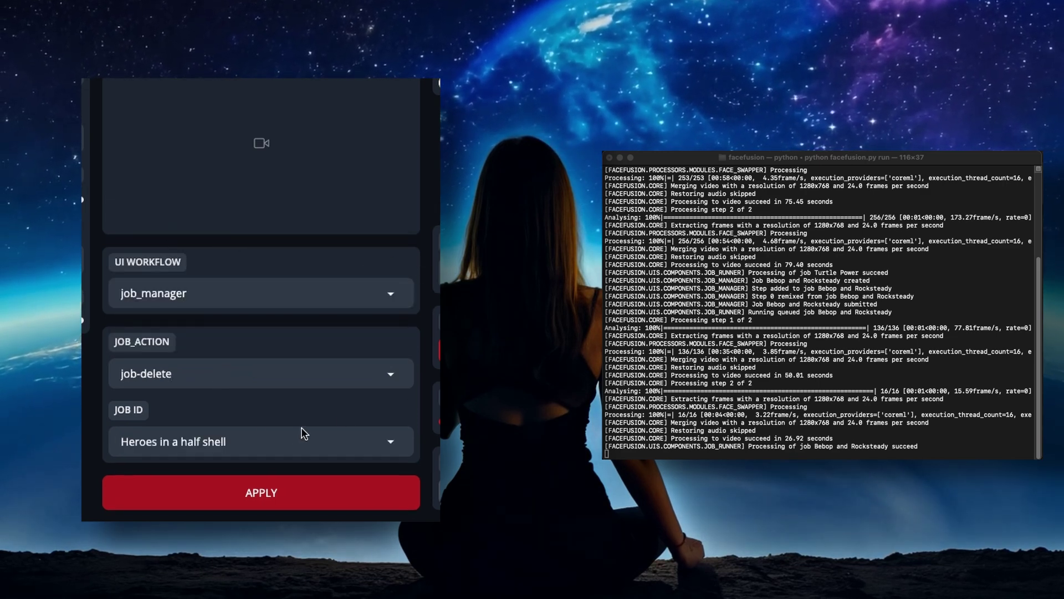
left_click(279, 443)
scroll(299, 277, "down", 10)
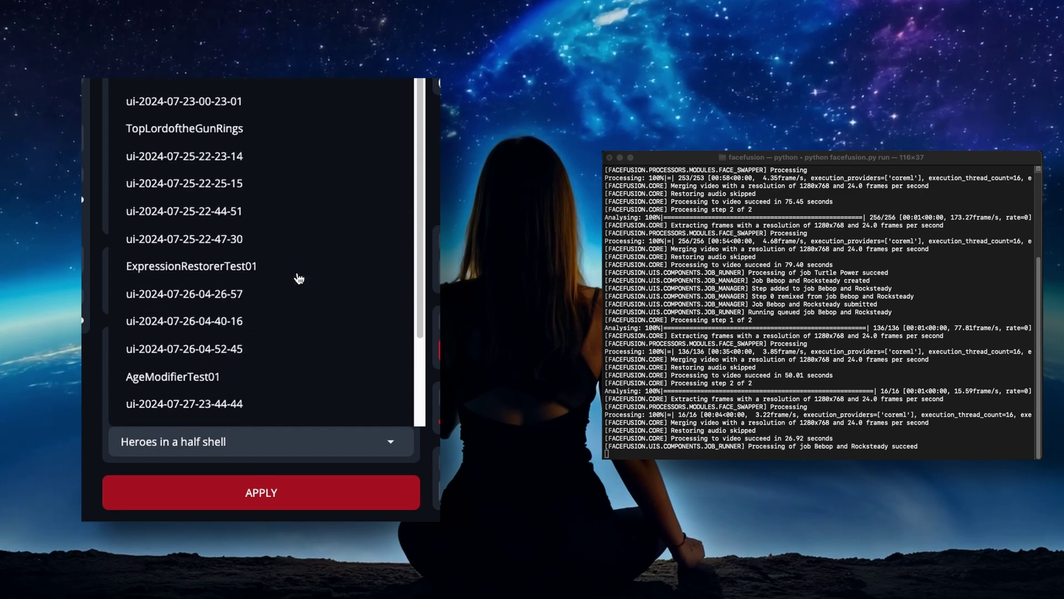
scroll(299, 278, "up", 10)
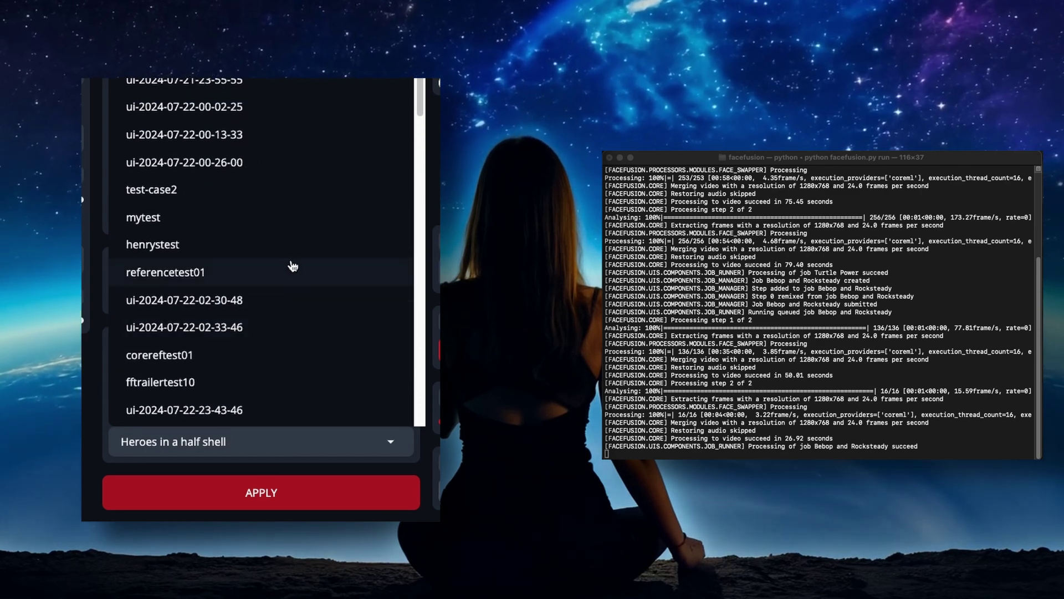
key("Escape")
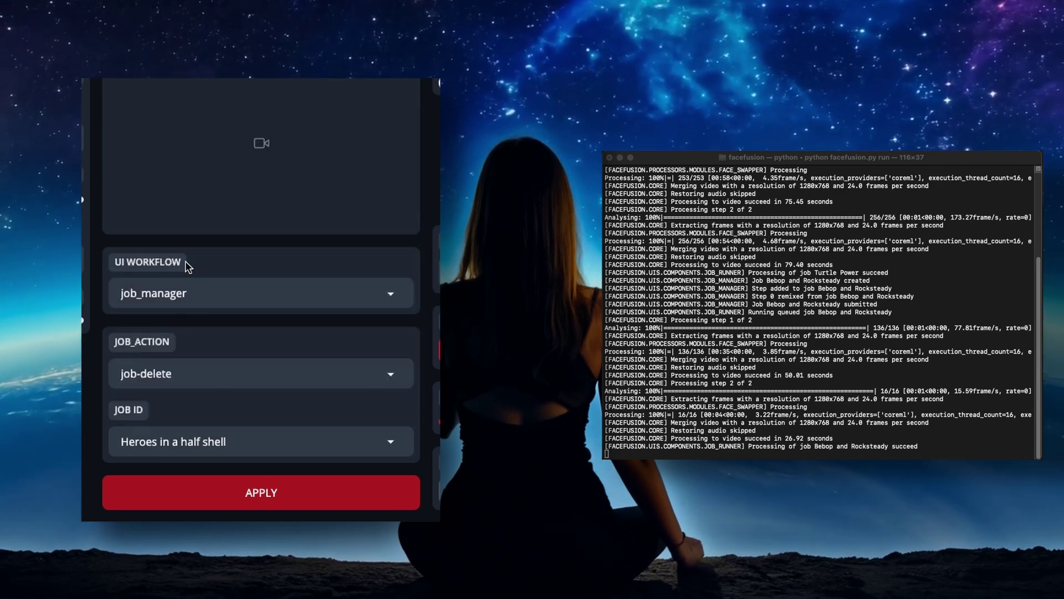
Use job-insert-step with step index 0 on Heroes in a half shell, then check its step indexes
left_click(216, 370)
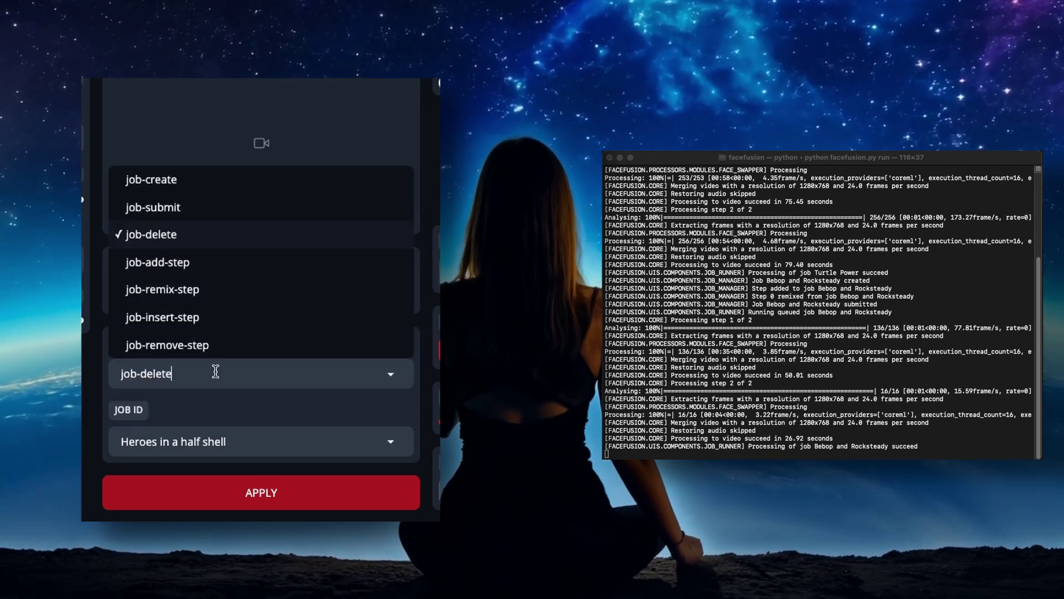
left_click(214, 318)
scroll(387, 342, "down", 3)
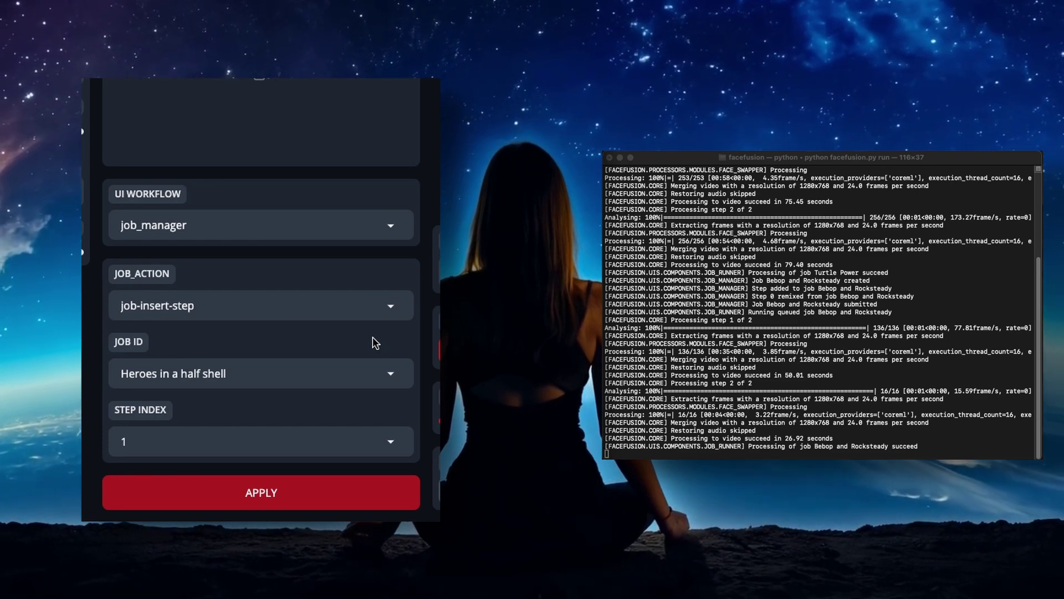
left_click(311, 444)
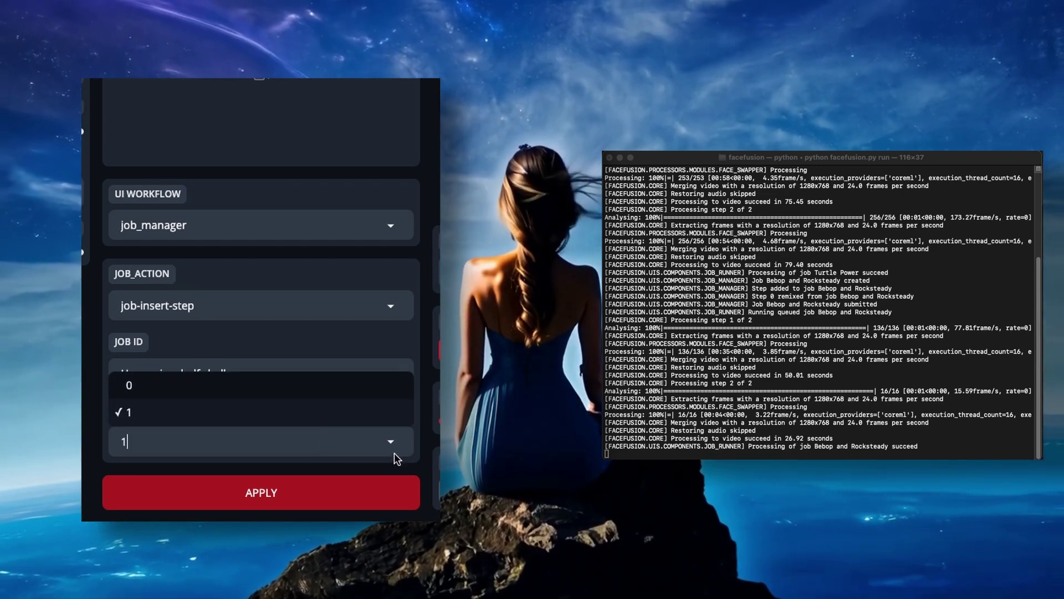
left_click(425, 452)
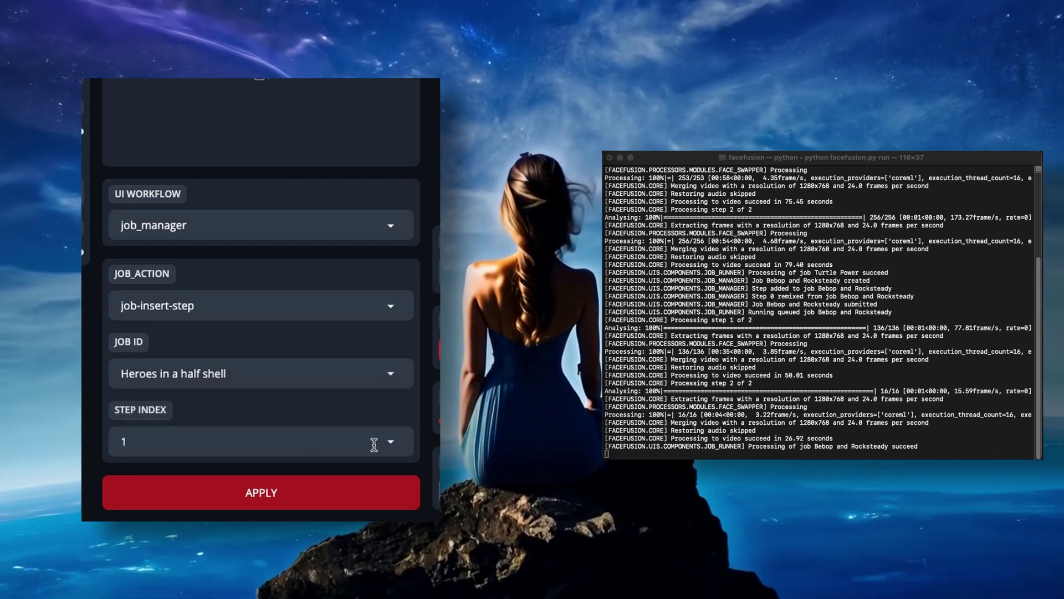
left_click(374, 444)
left_click(167, 385)
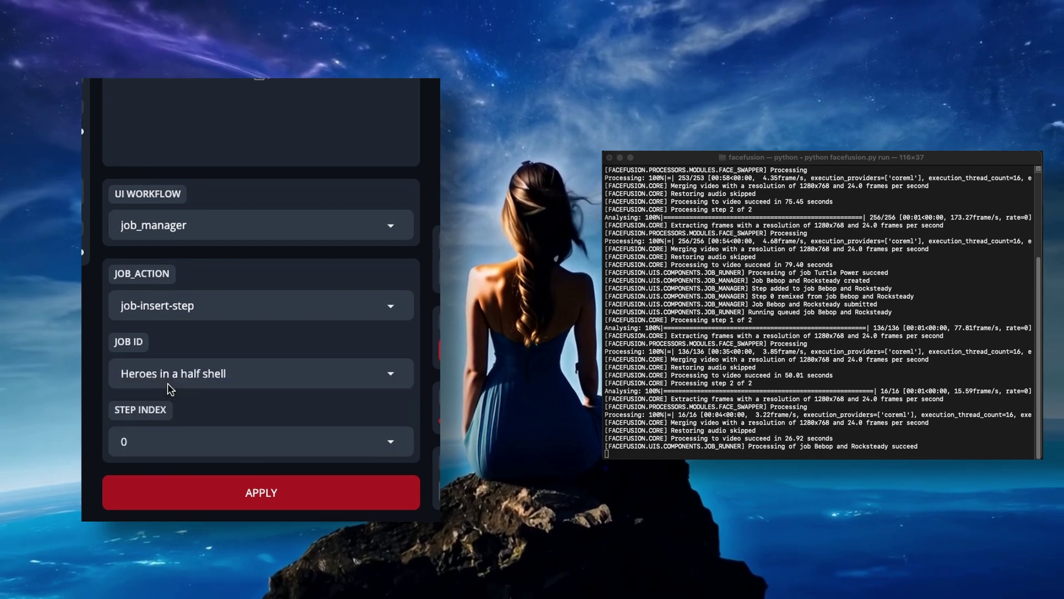
left_click(257, 495)
left_click(381, 442)
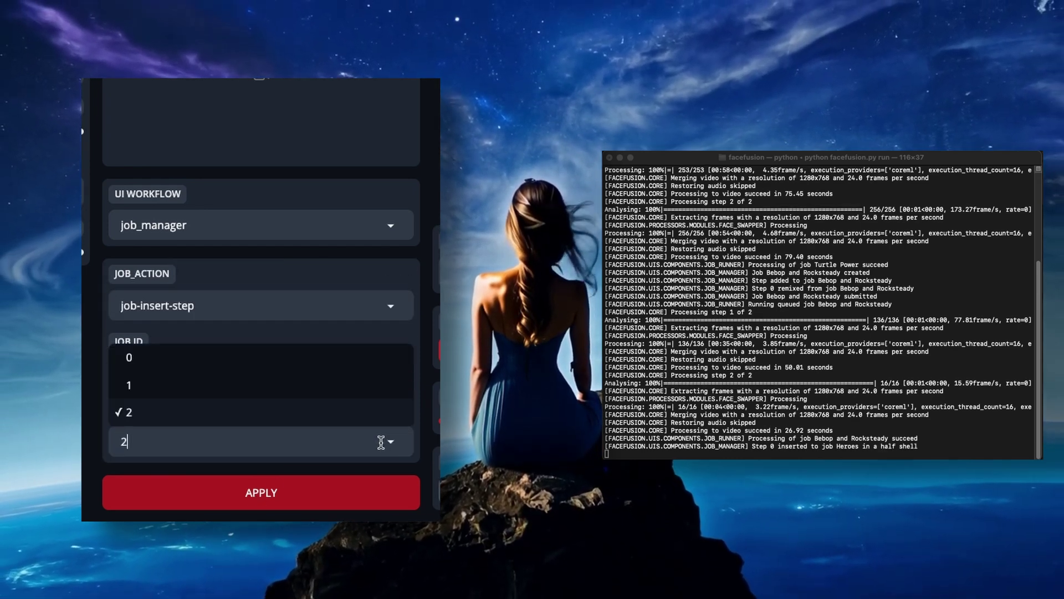
left_click(238, 306)
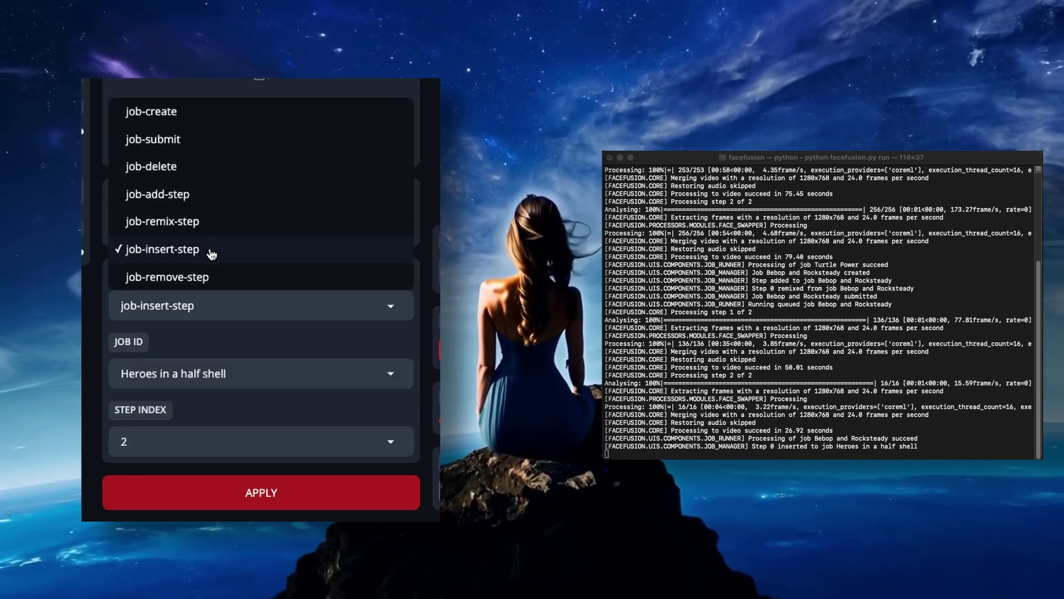
Apply job-remove-step at step index 0 on Heroes in a half shell and verify the remaining steps
left_click(203, 277)
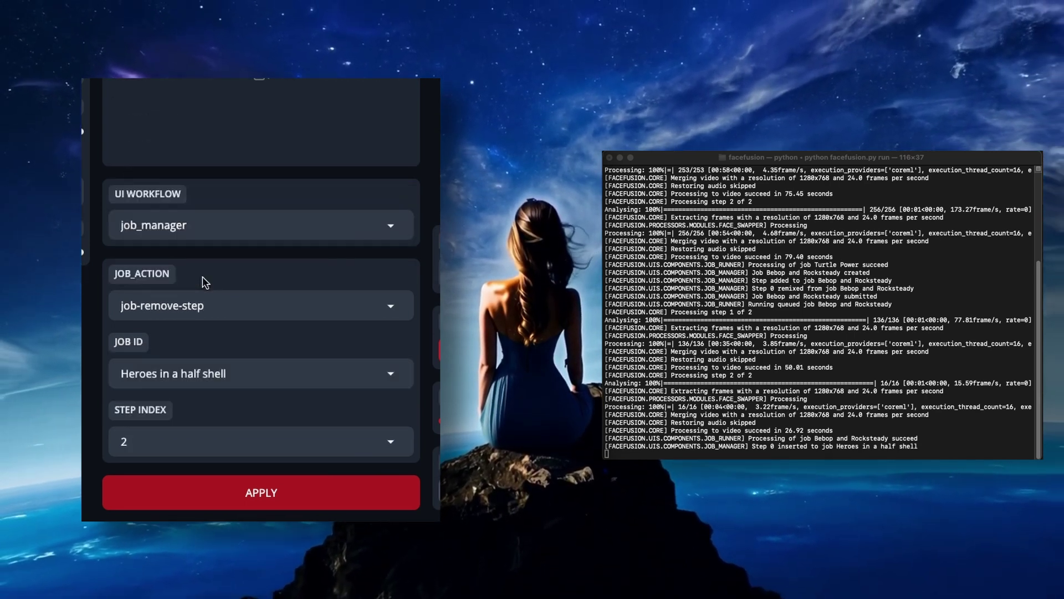
left_click(214, 442)
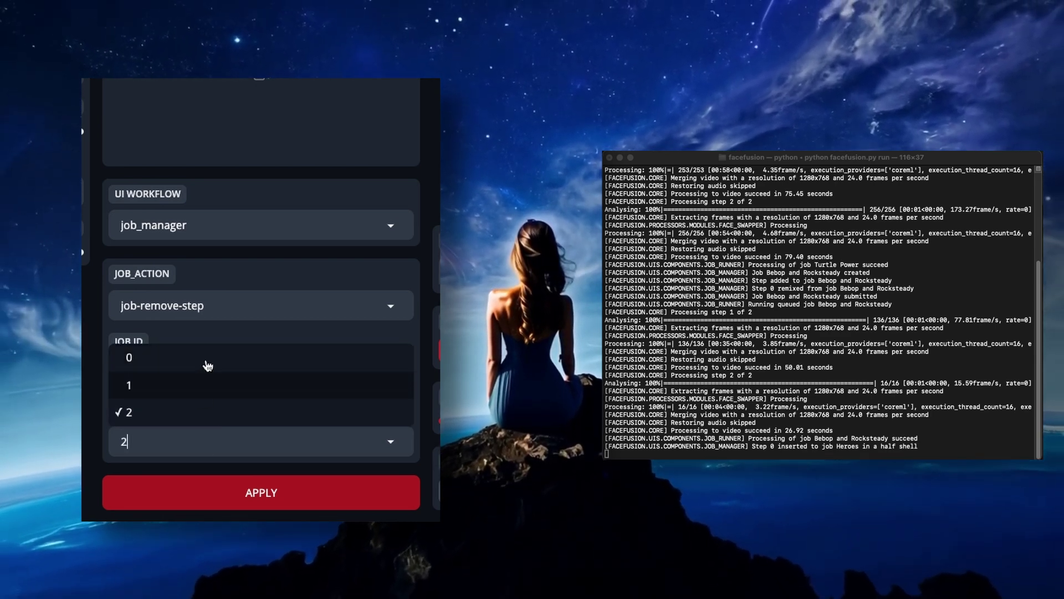
left_click(207, 361)
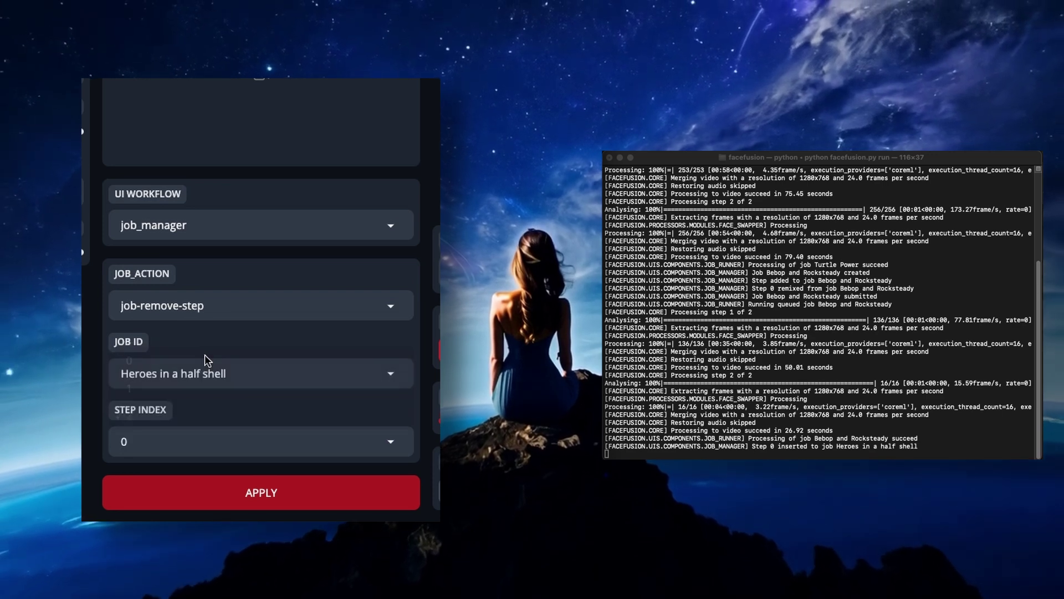
left_click(269, 498)
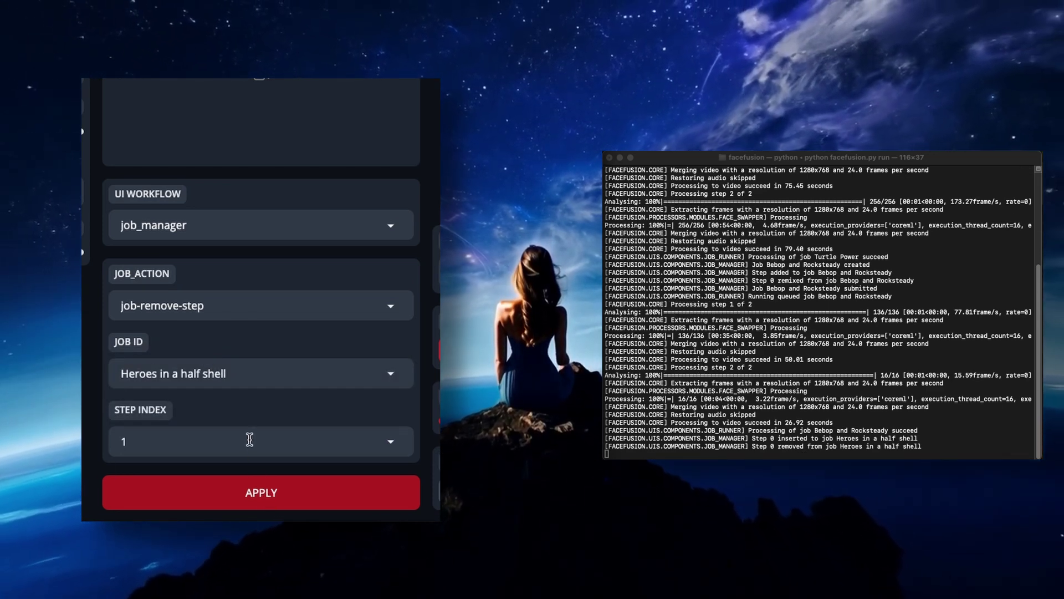
left_click(250, 442)
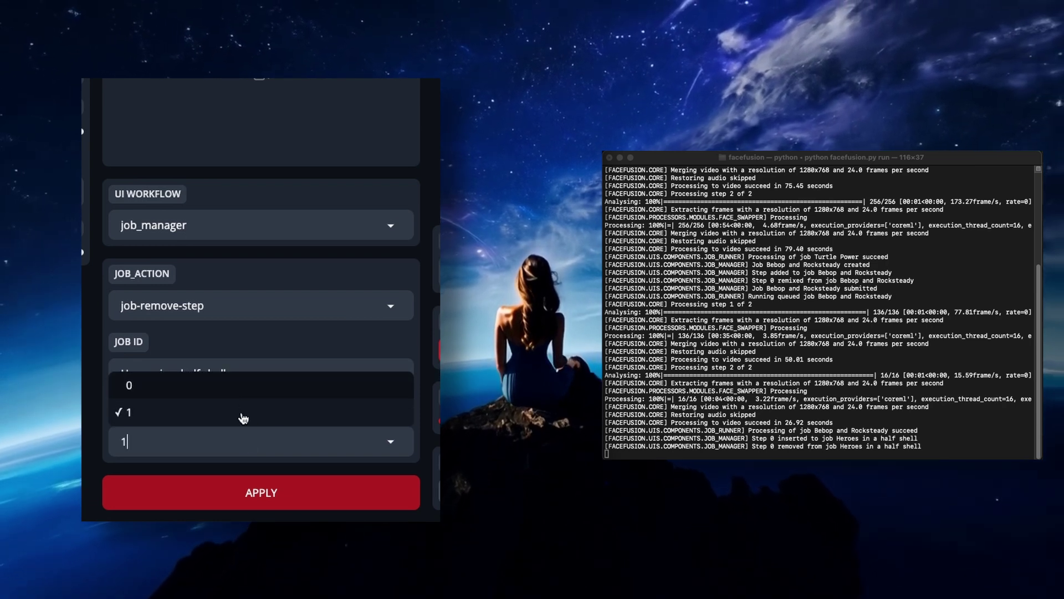
key("Escape")
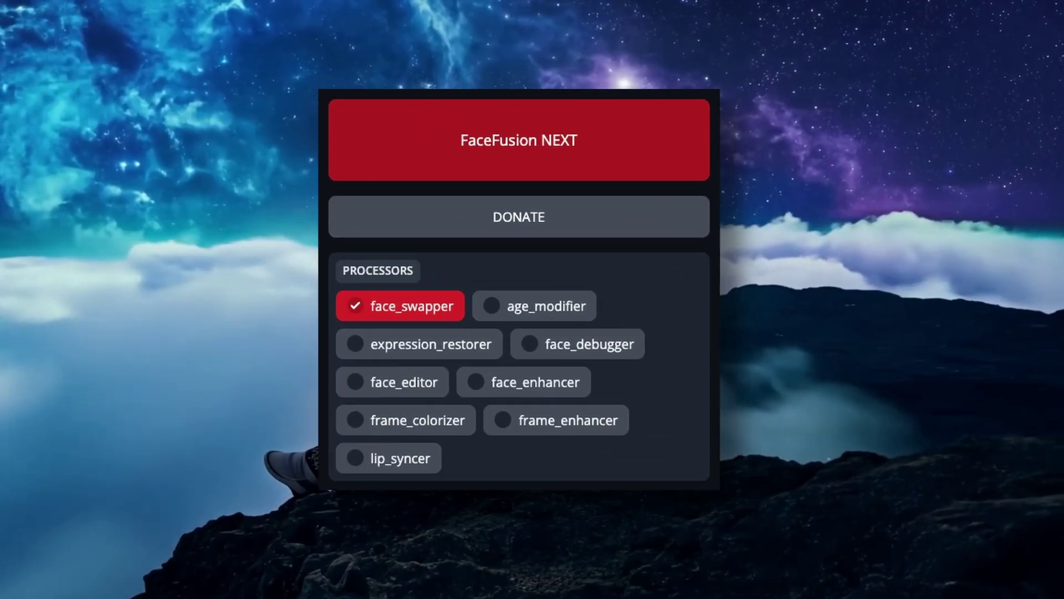
Try several processor combinations, finishing with face_editor off and only face_swapper enabled
left_click(478, 377)
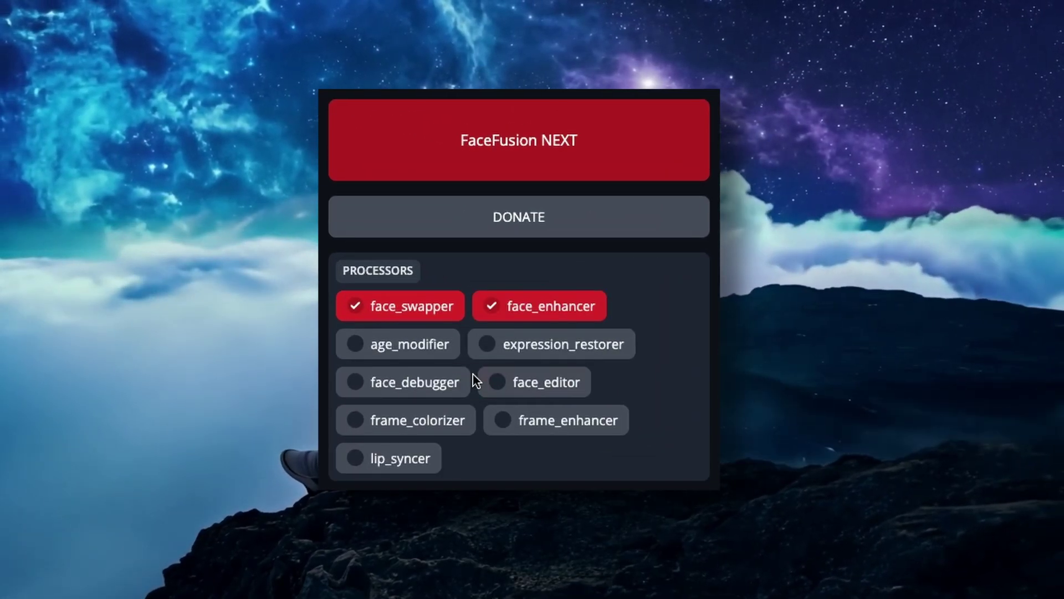
left_click(495, 424)
left_click(399, 306)
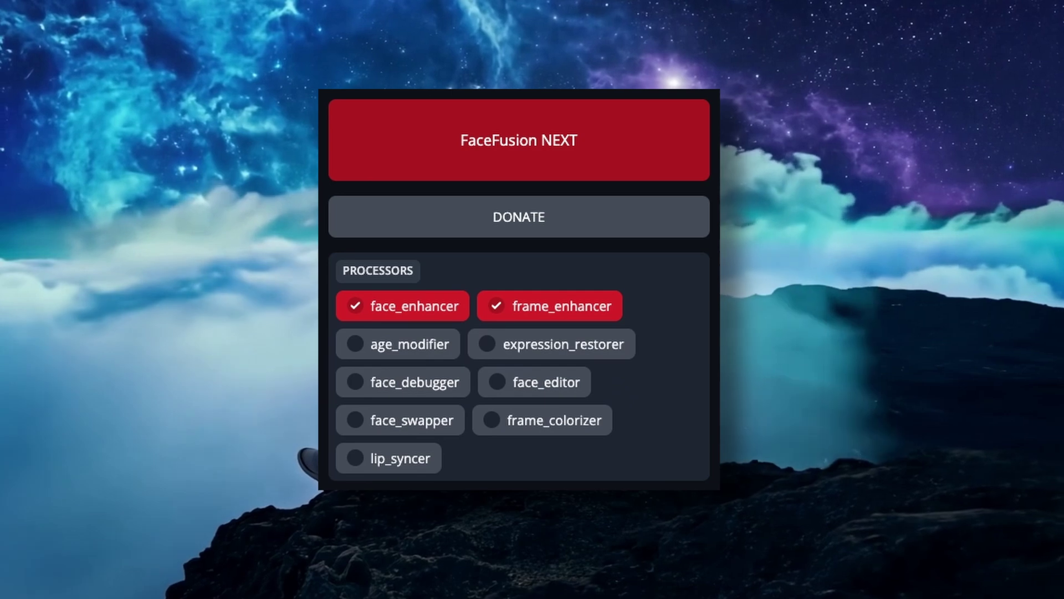
left_click(355, 306)
left_click(355, 306)
left_click(355, 458)
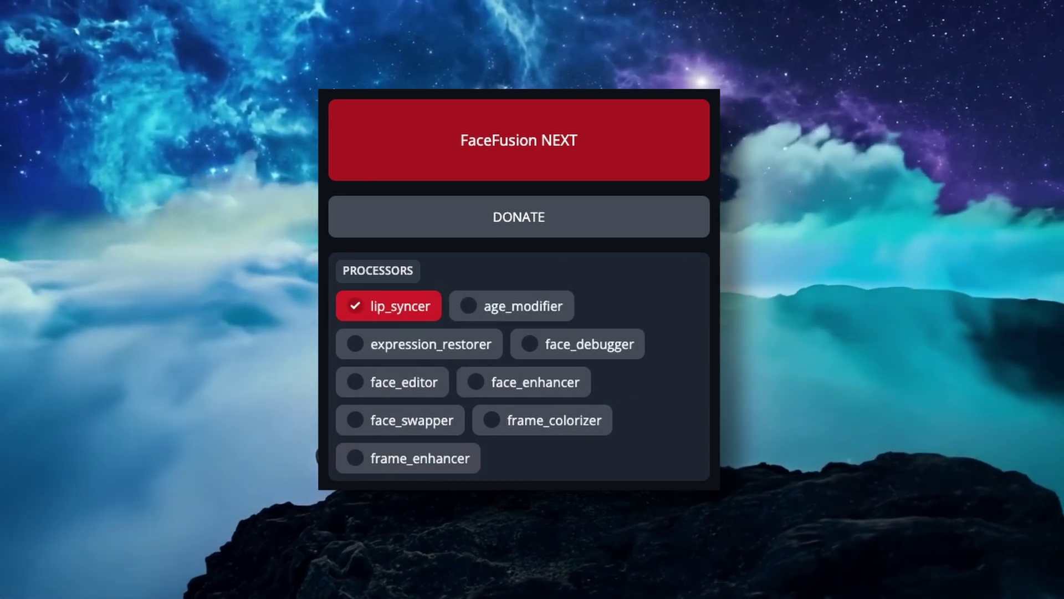
left_click(355, 420)
left_click(355, 420)
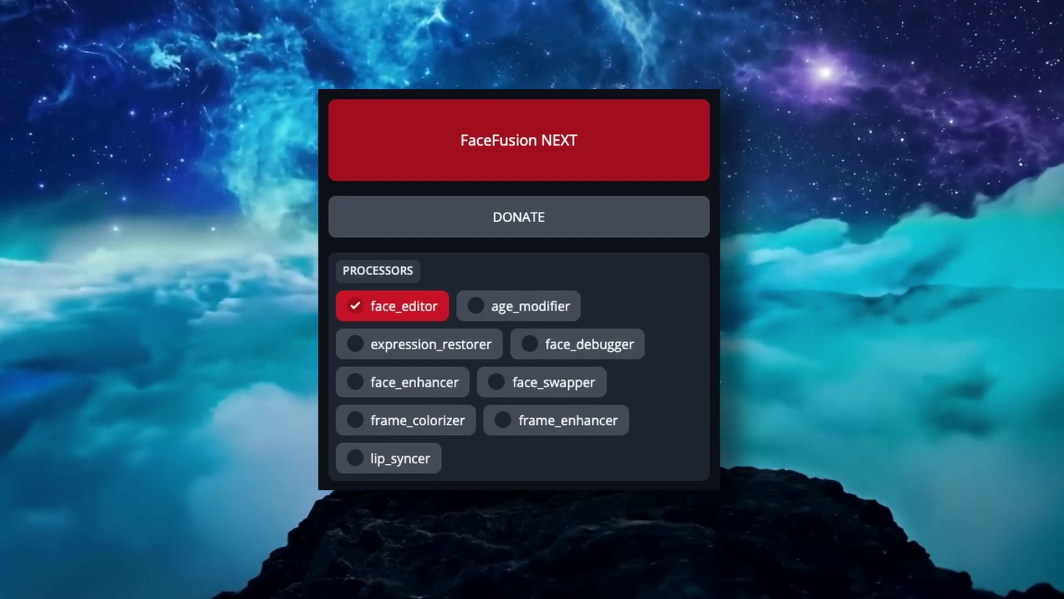
left_click(354, 304)
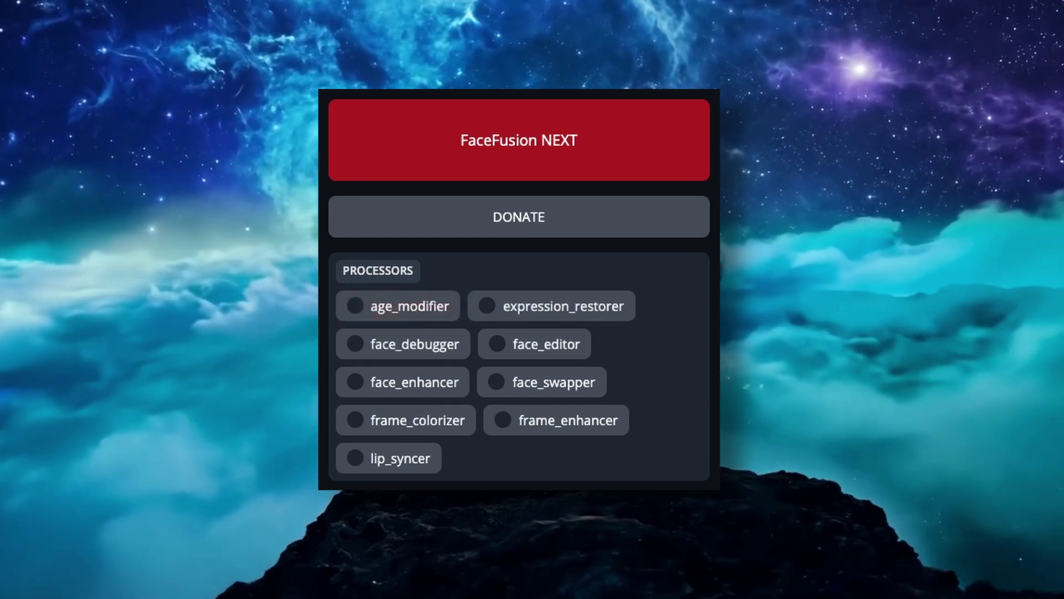
left_click(495, 382)
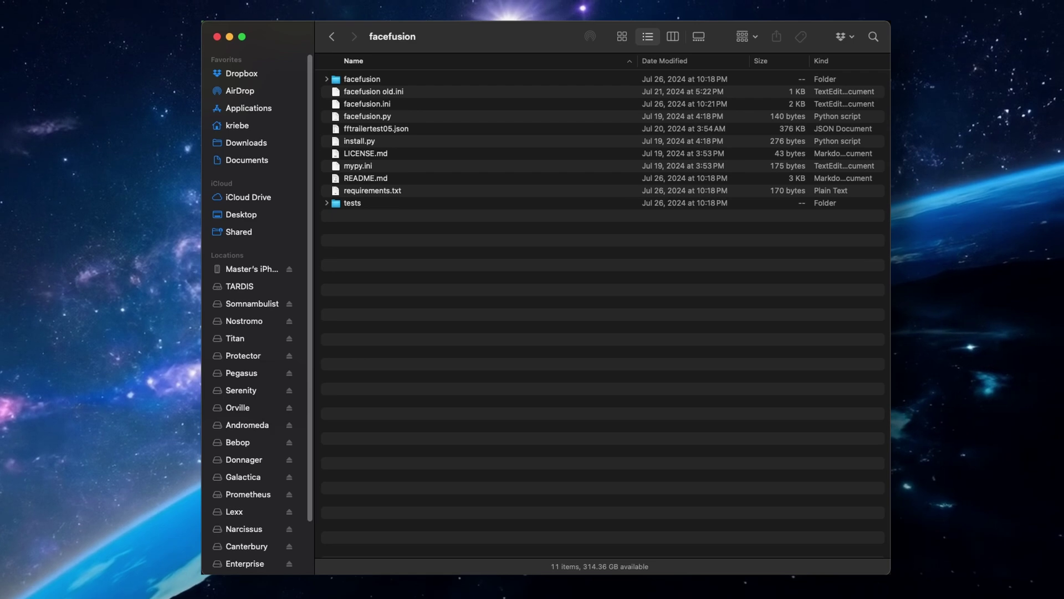
Toggle hidden files with Cmd+Shift+. and open the .jobs folder
key("super+shift+period")
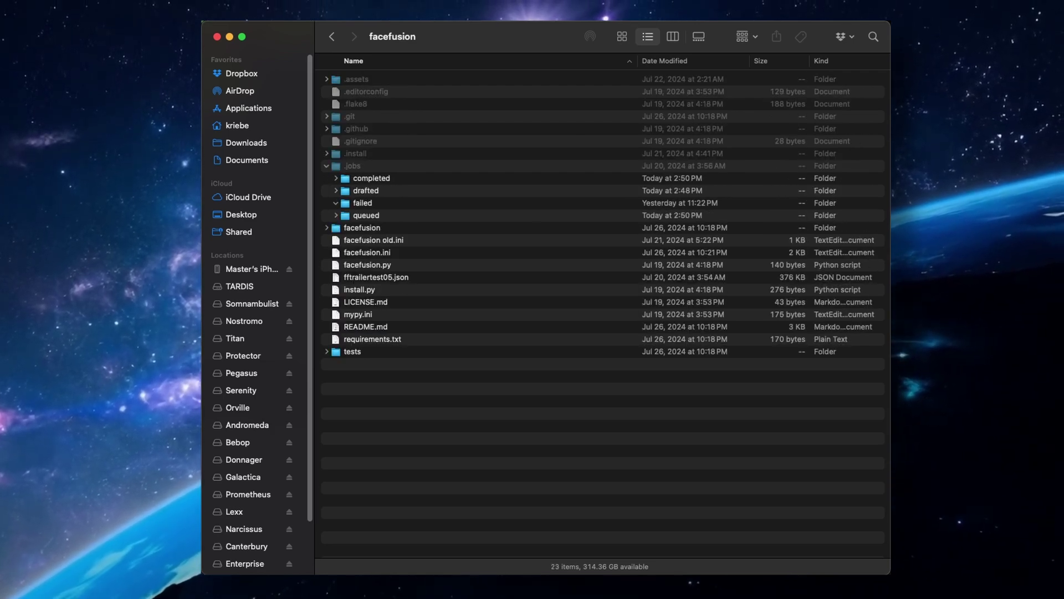
key("super+shift+period")
key("super+shift+period")
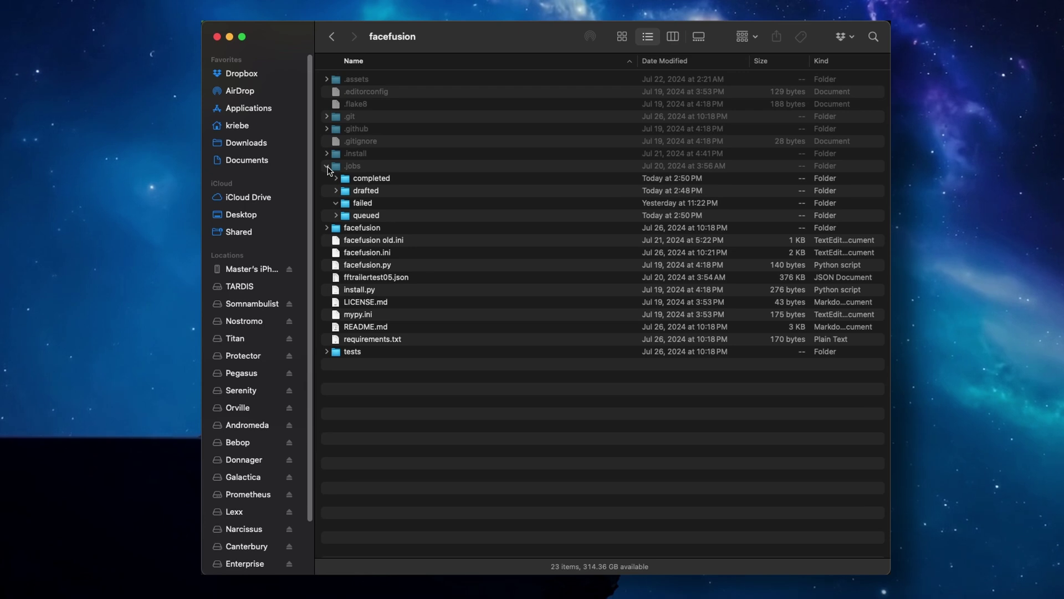
double_click(371, 168)
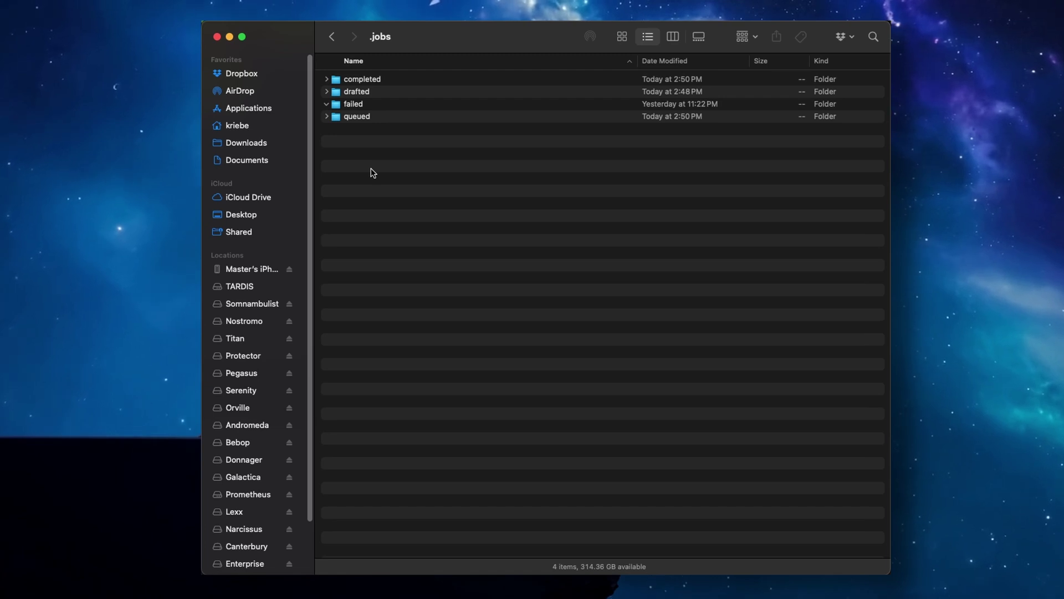
Expand and collapse drafted, queued and completed, leaving completed expanded with a ui- file selected
left_click(327, 92)
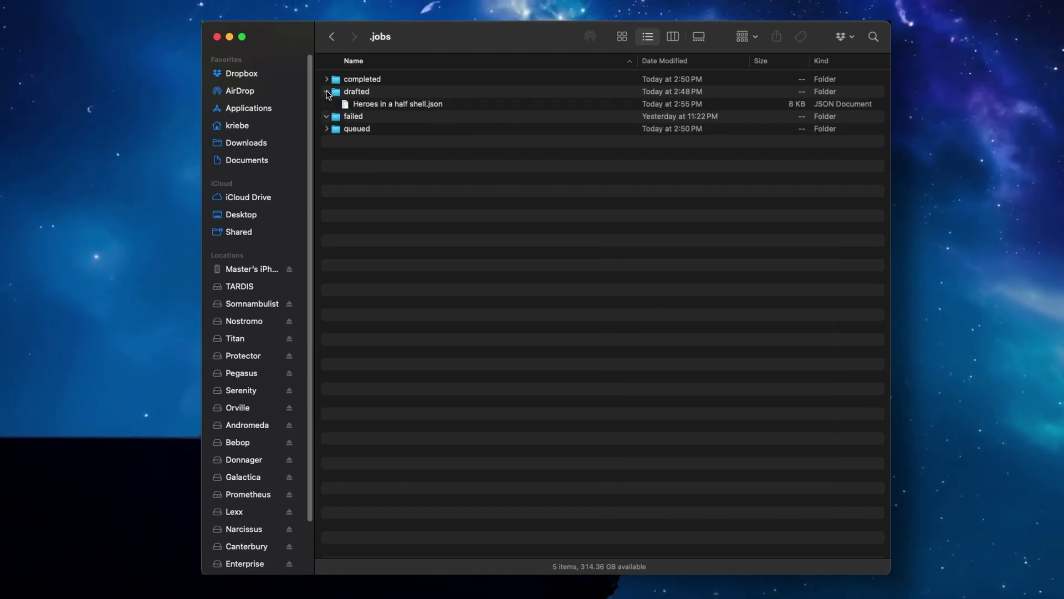
left_click(326, 92)
left_click(326, 117)
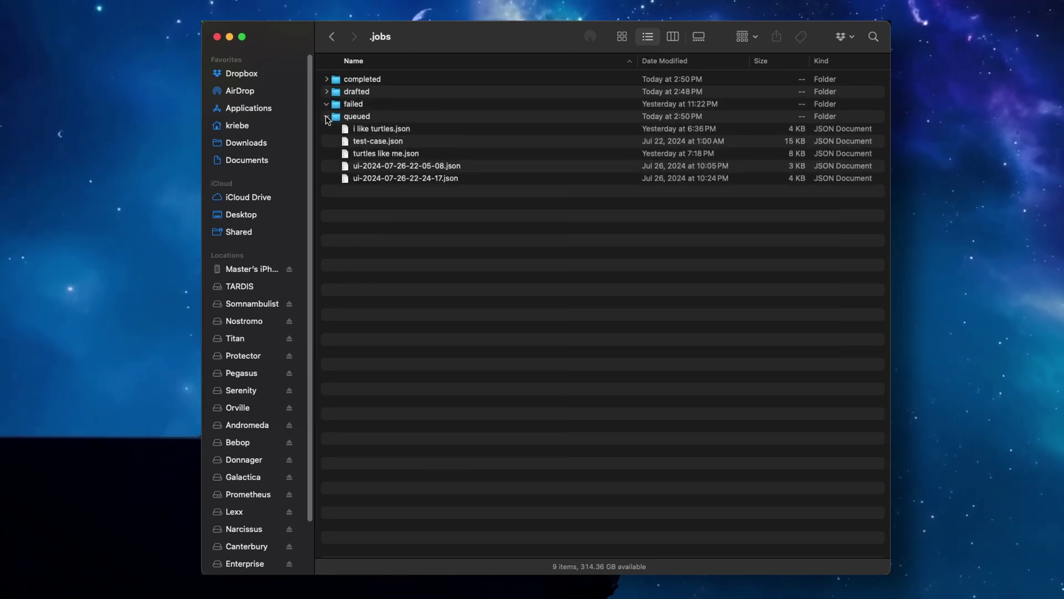
left_click(326, 116)
left_click(327, 79)
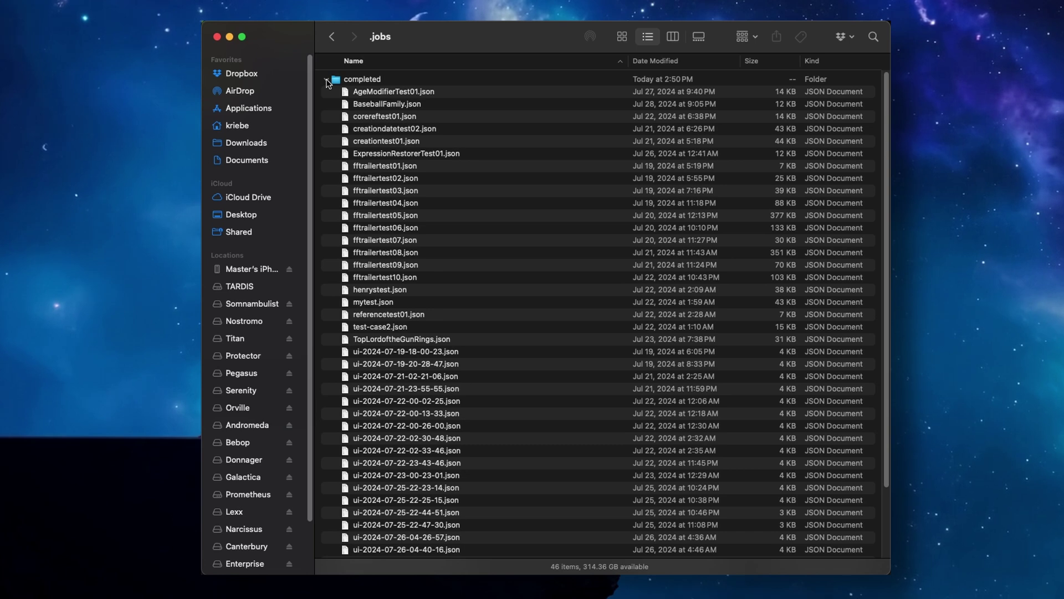
left_click(327, 79)
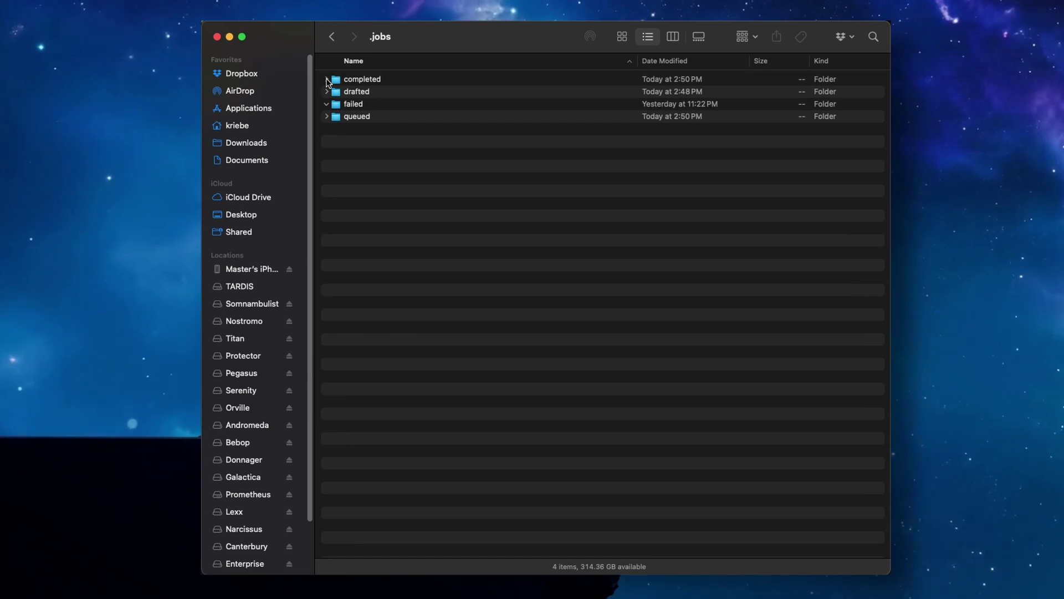
left_click(326, 79)
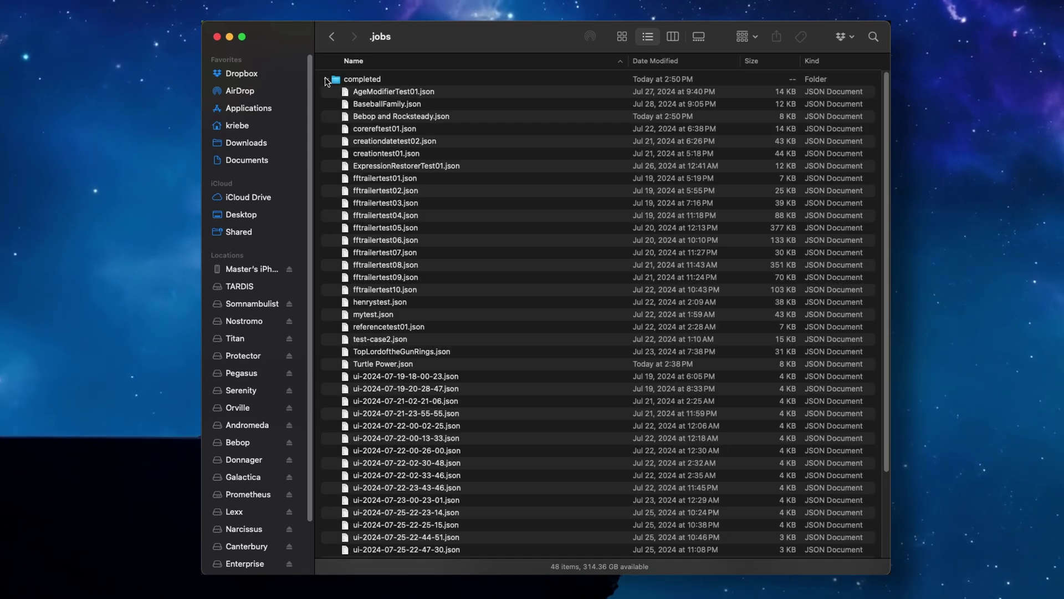
left_click(400, 376)
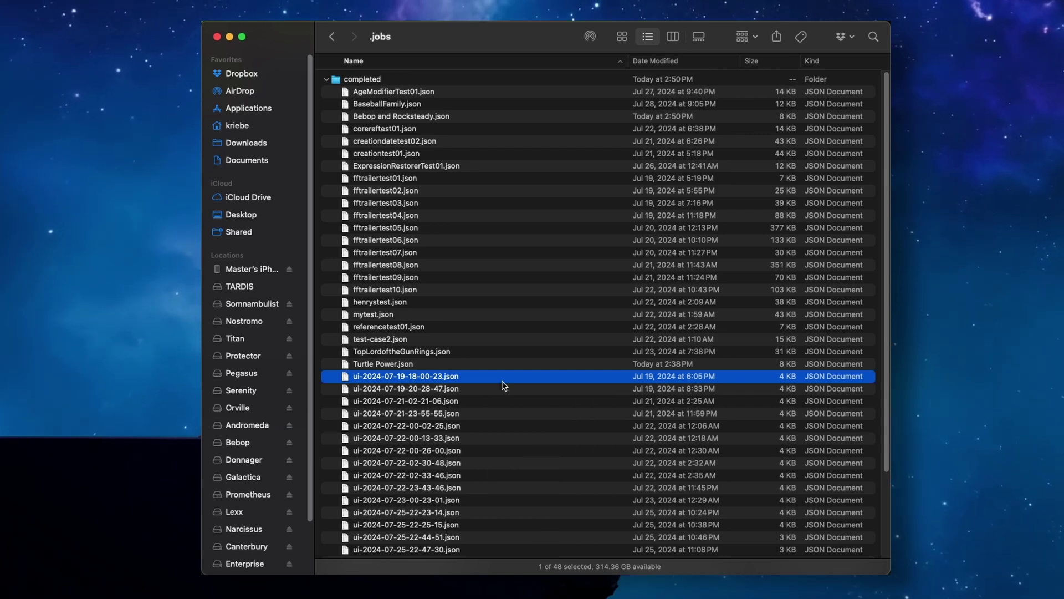
scroll(474, 391, "down", 1)
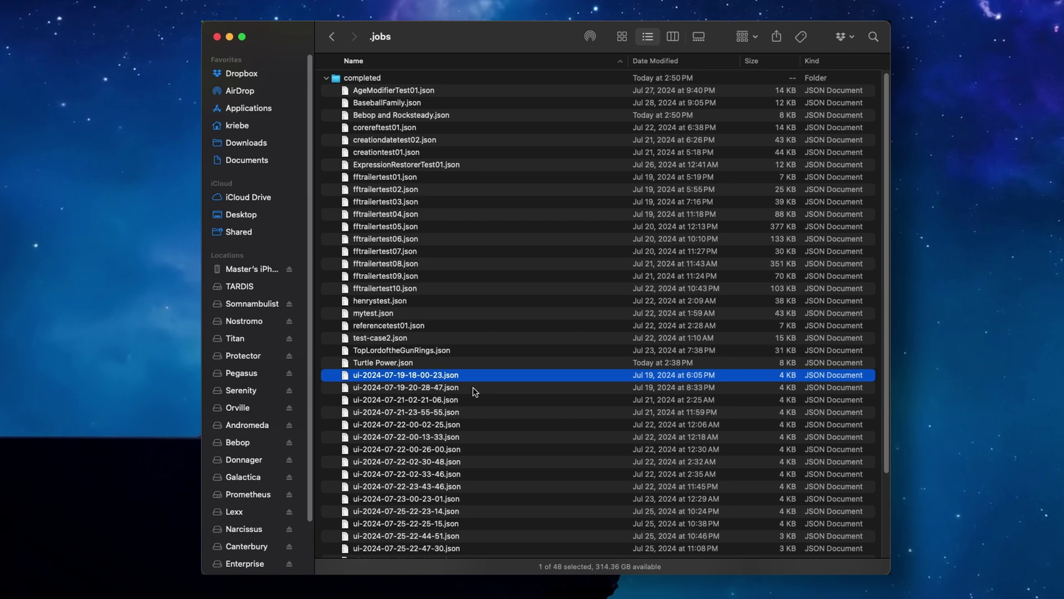
scroll(473, 387, "down", 5)
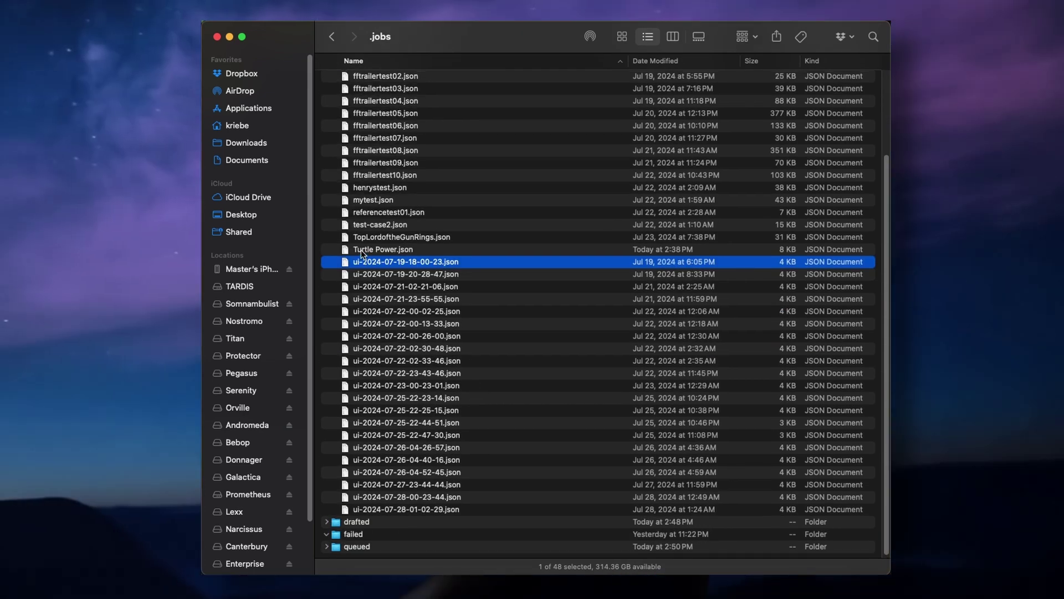
left_click_drag(361, 250, 329, 521)
left_click(326, 520)
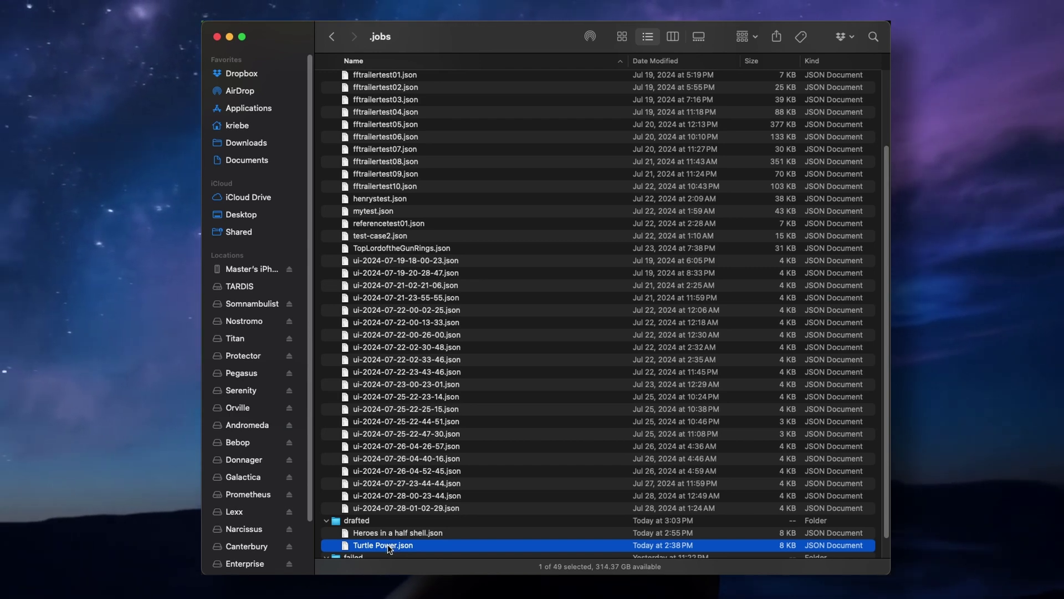
left_click_drag(390, 549, 527, 440)
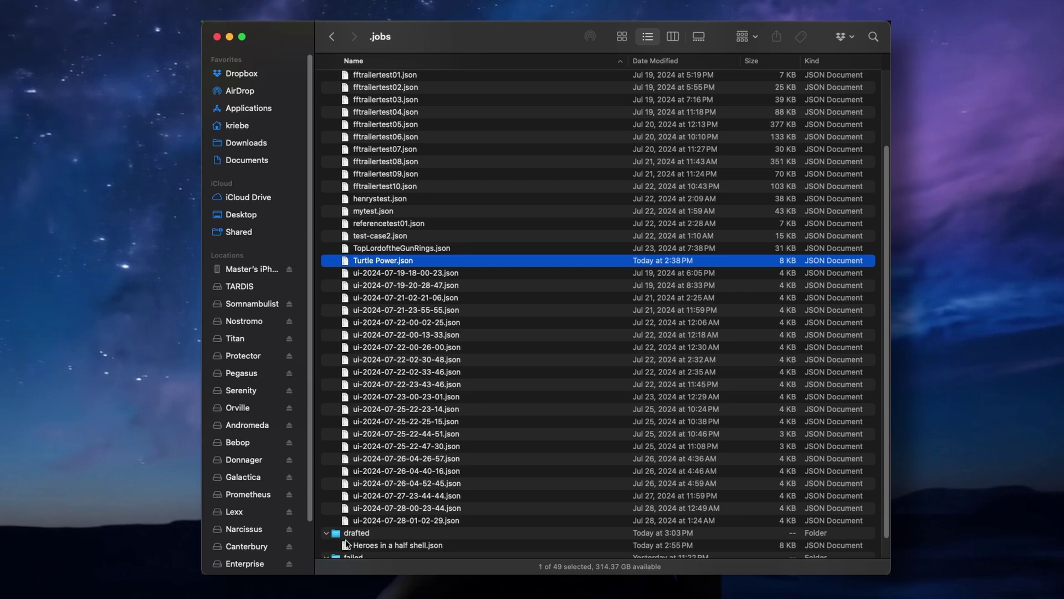
left_click(326, 534)
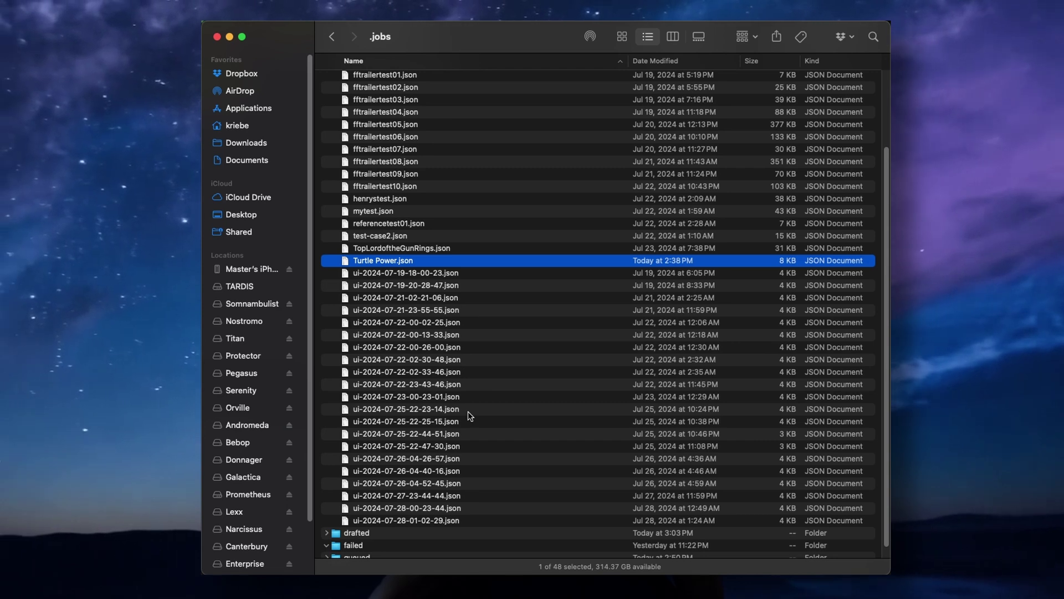
Select all 21 ui- job files in the completed folder and move them to the Trash
left_click(474, 273)
left_click_drag(474, 277, 457, 515)
right_click(406, 408)
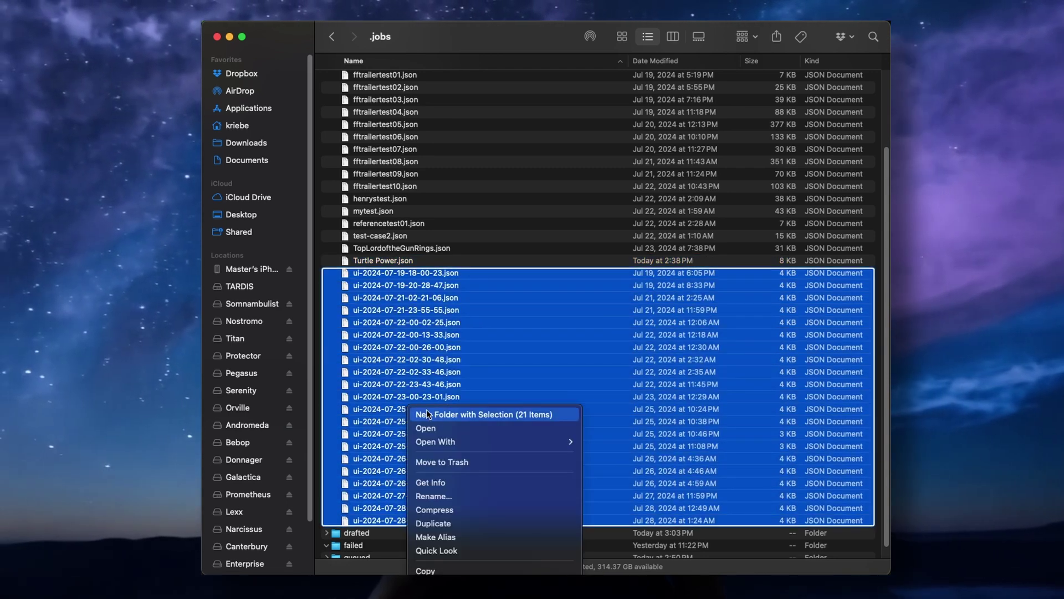
left_click(442, 462)
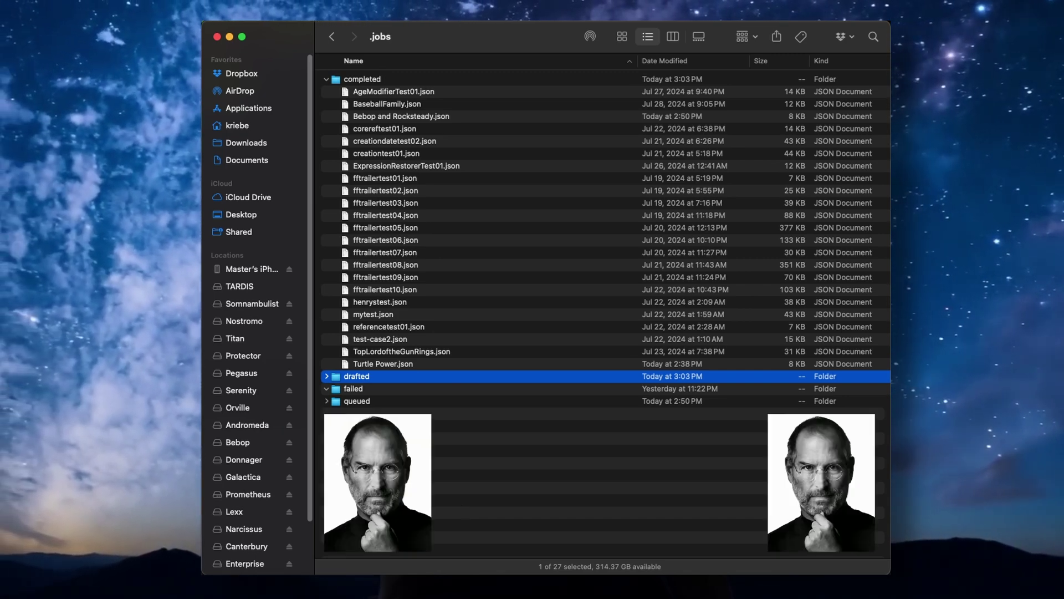
Open fftrailertest07.json in Xcode via Open With and scroll through its JSON steps
left_click(441, 254)
right_click(442, 254)
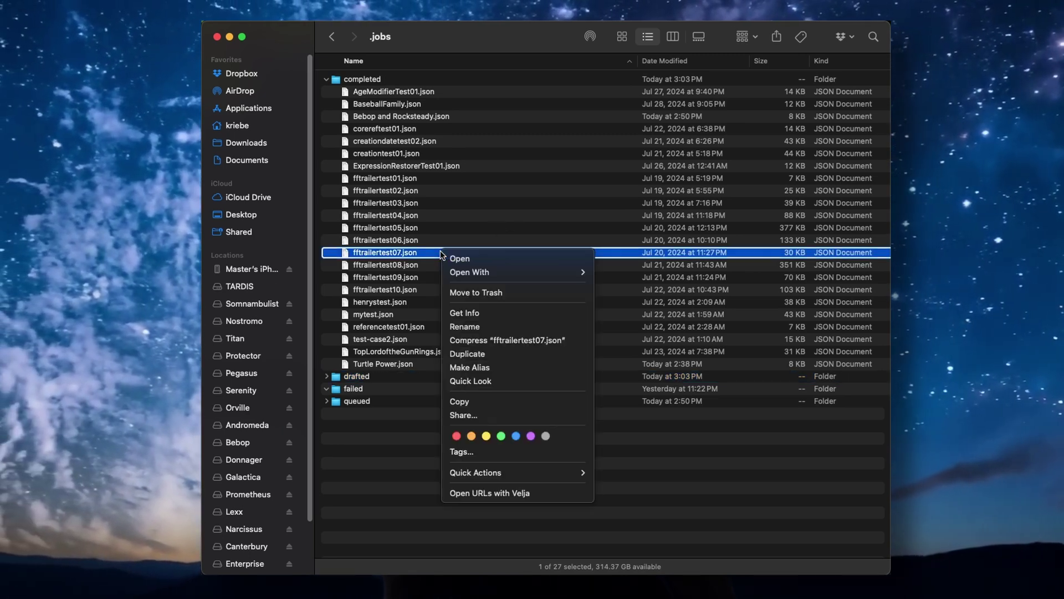
mouse_move(543, 272)
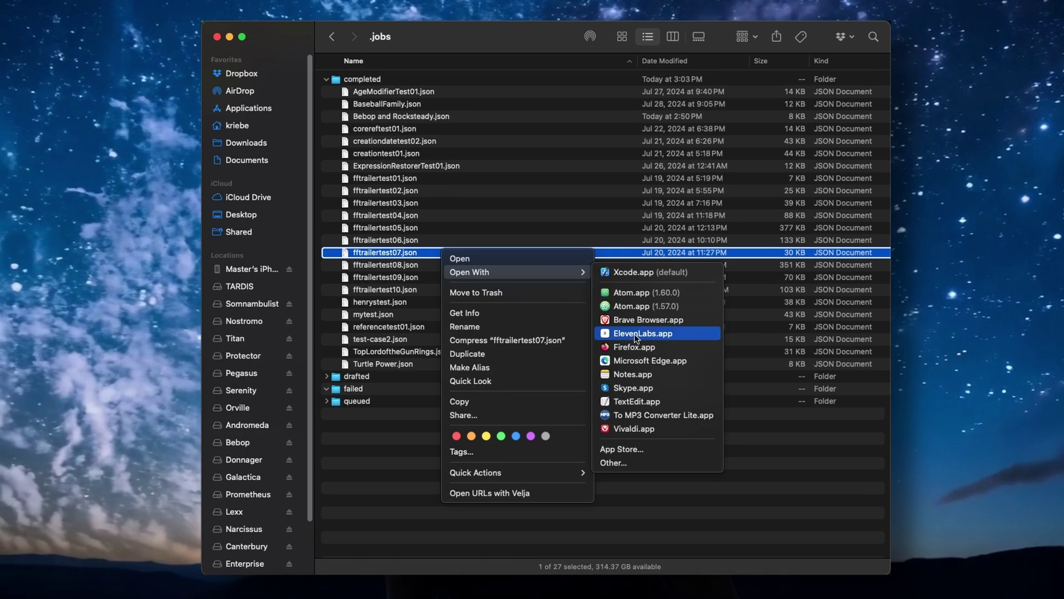
left_click(638, 400)
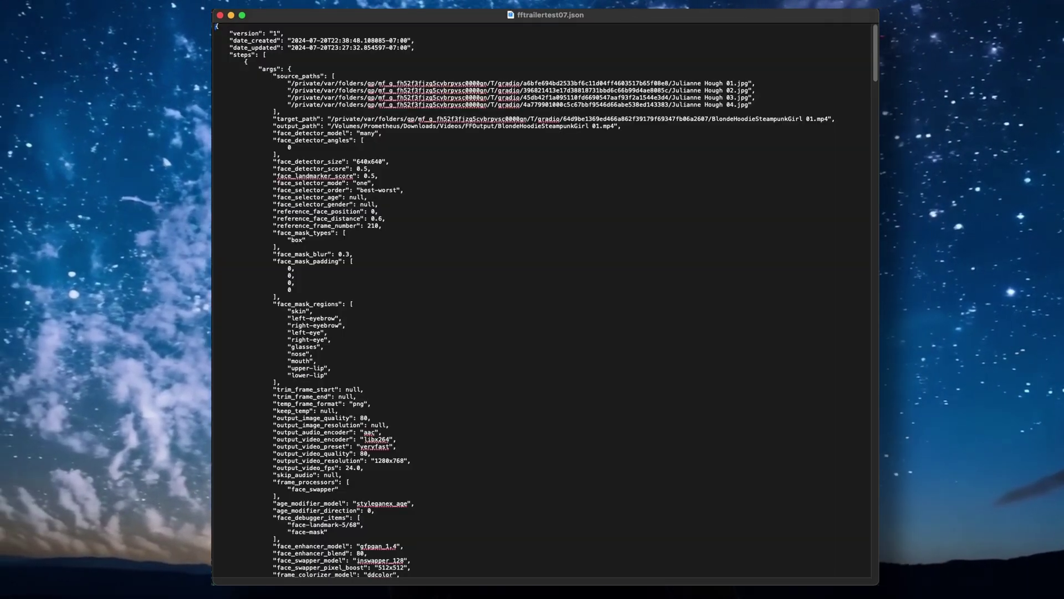
scroll(703, 346, "down", 10)
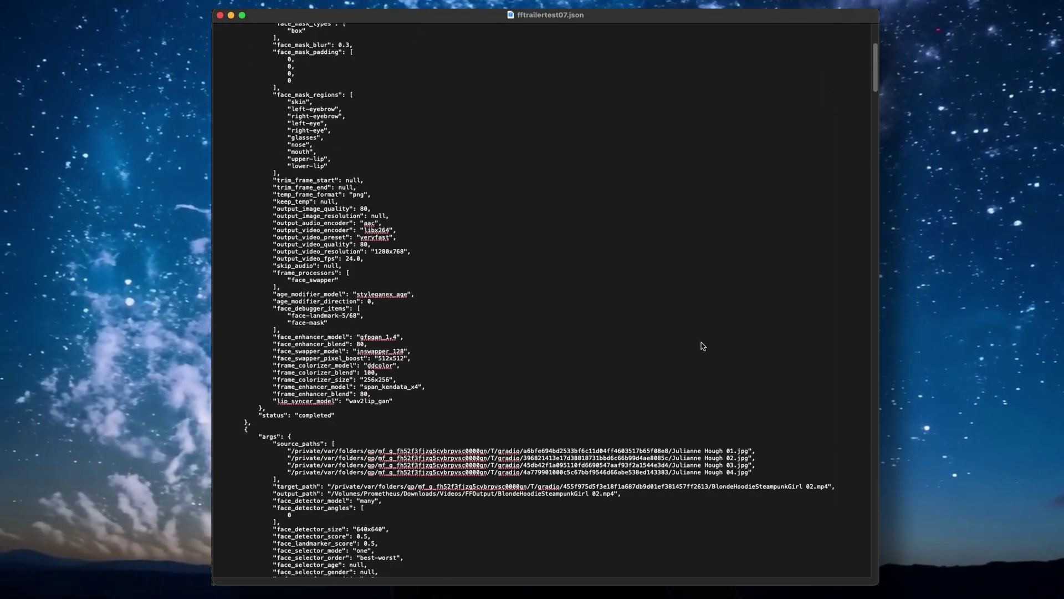
scroll(703, 345, "down", 20)
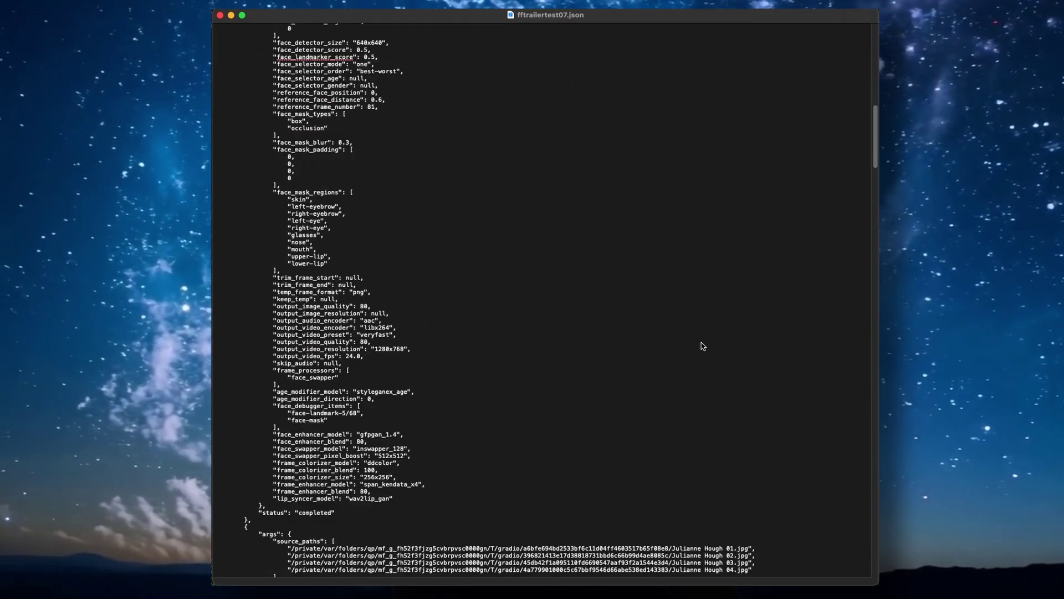
scroll(703, 346, "down", 5)
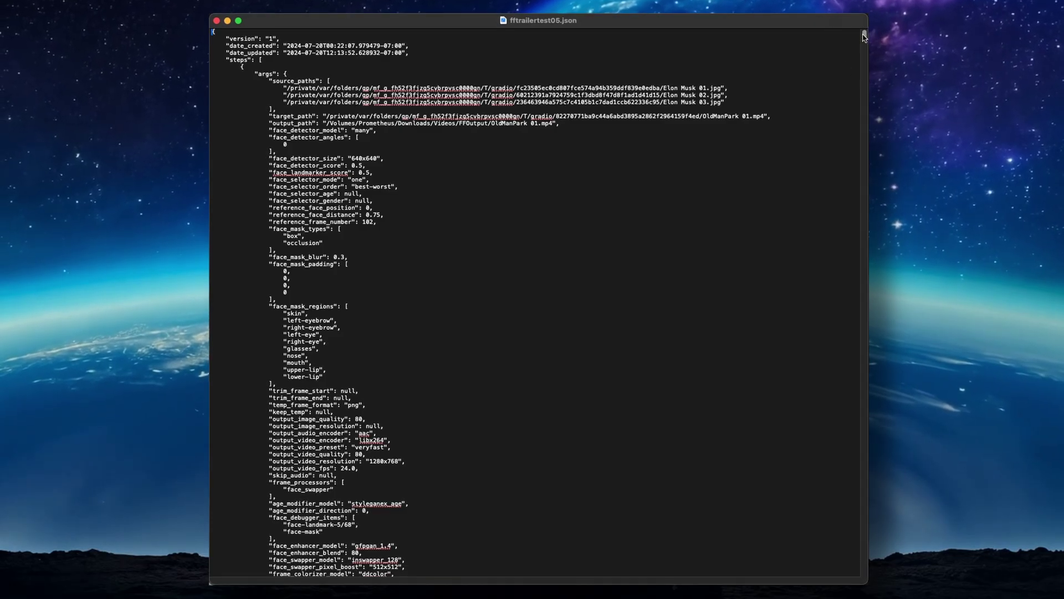
left_click_drag(864, 37, 863, 86)
scroll(538, 302, "down", 15)
scroll(858, 290, "down", 20)
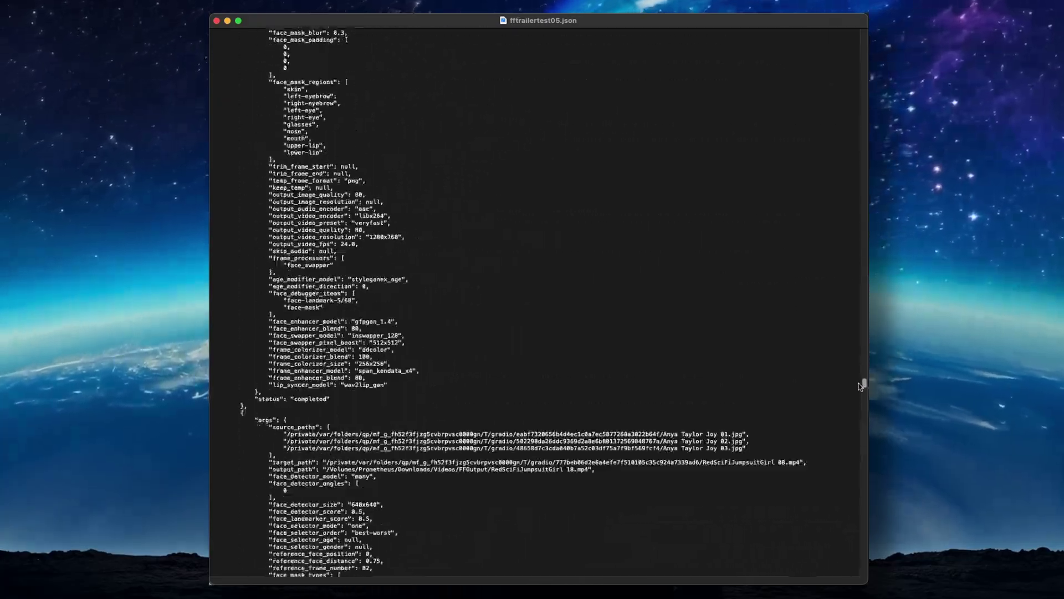